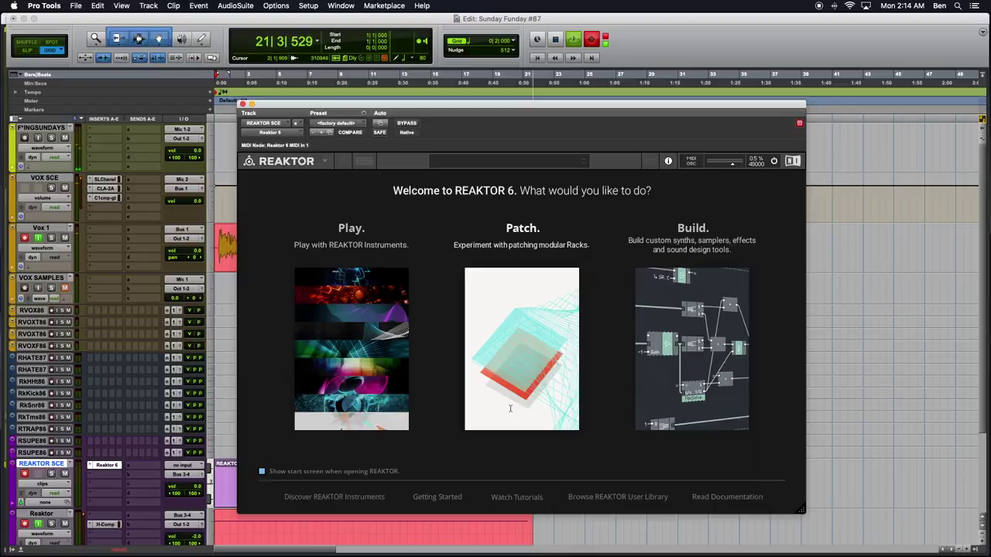
# Start a new modular rack from the Patch option and widen the plug-in window
pyautogui.click(532, 319)
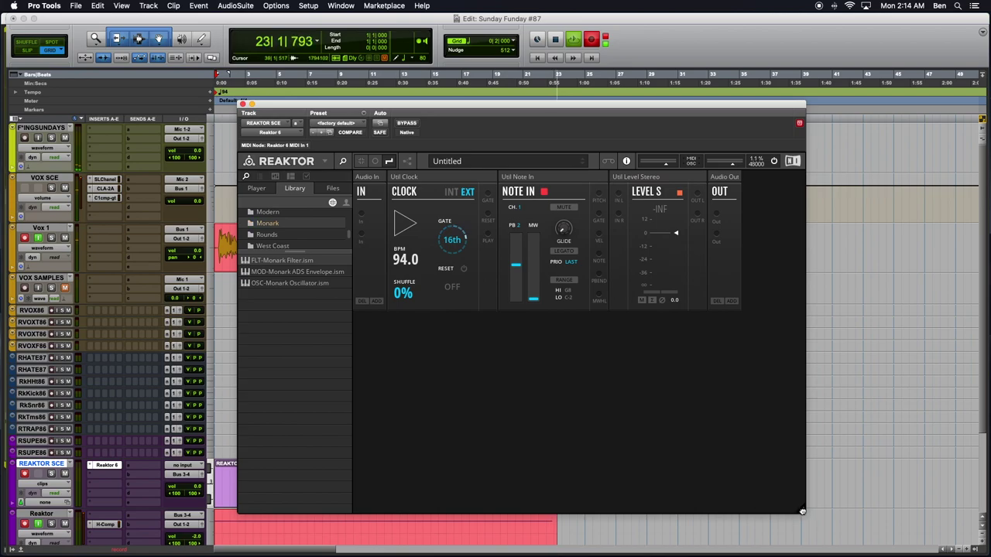
pyautogui.moveTo(804, 517); pyautogui.dragTo(922, 489)
pyautogui.doubleClick(609, 402)
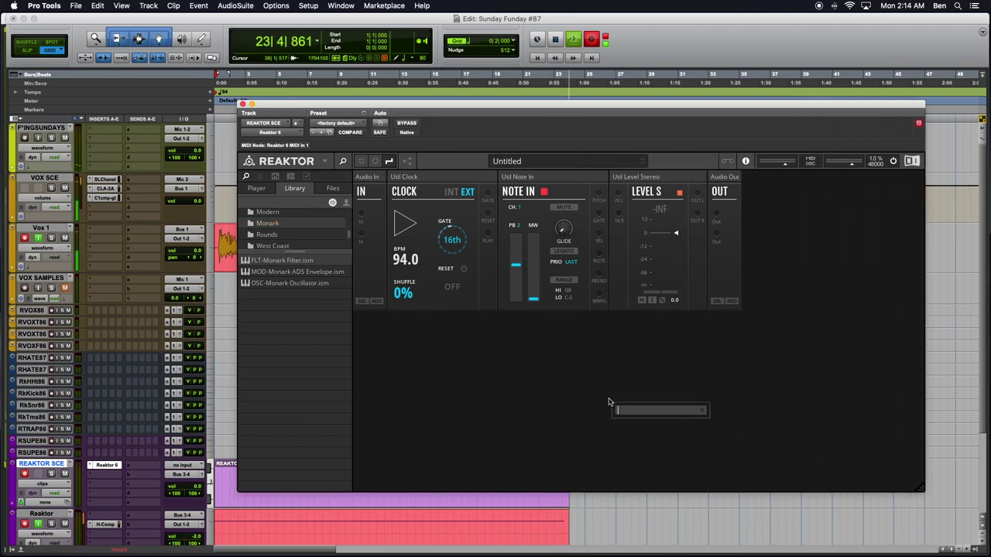
pyautogui.write('Toy Box')
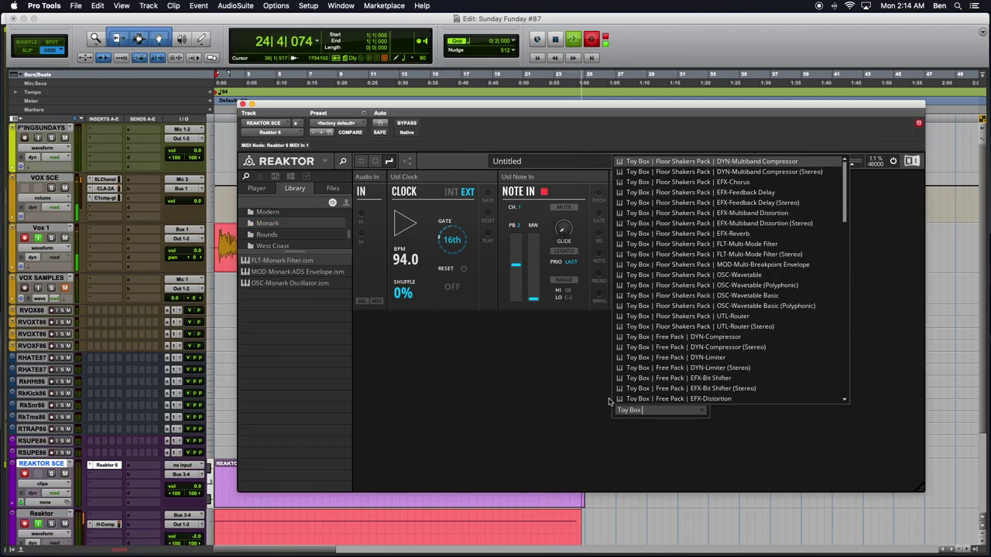
pyautogui.write(' Gran')
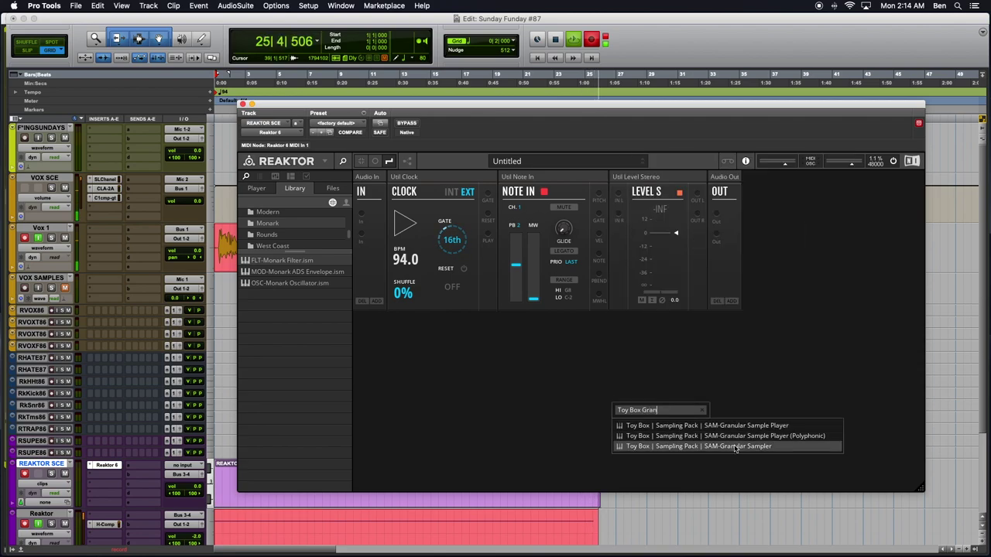
pyautogui.press('Return')
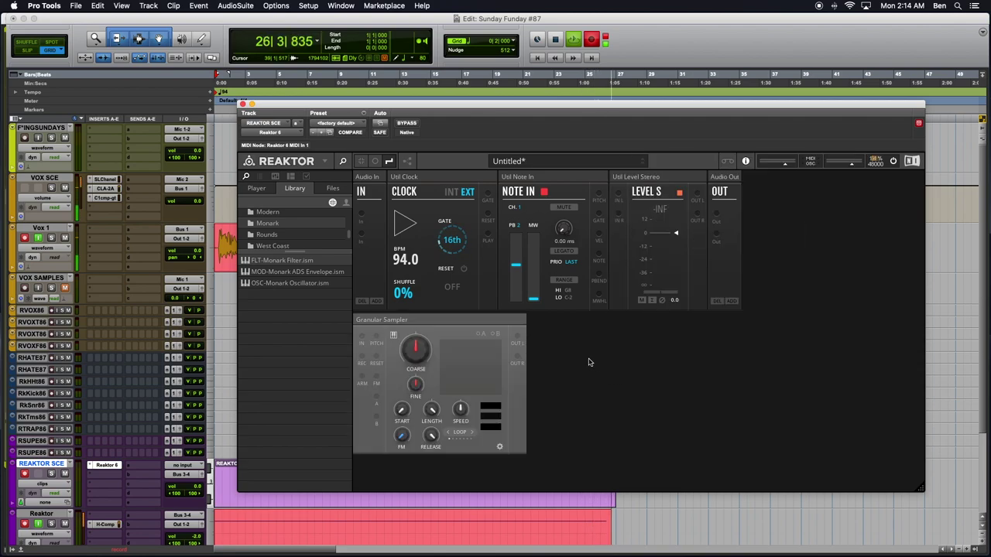
pyautogui.rightClick(457, 324)
pyautogui.click(474, 350)
# Add the Toy Box Sampling Pack SAM-Granular Sample Player and place it between the Clock and Note In modules
pyautogui.doubleClick(551, 357)
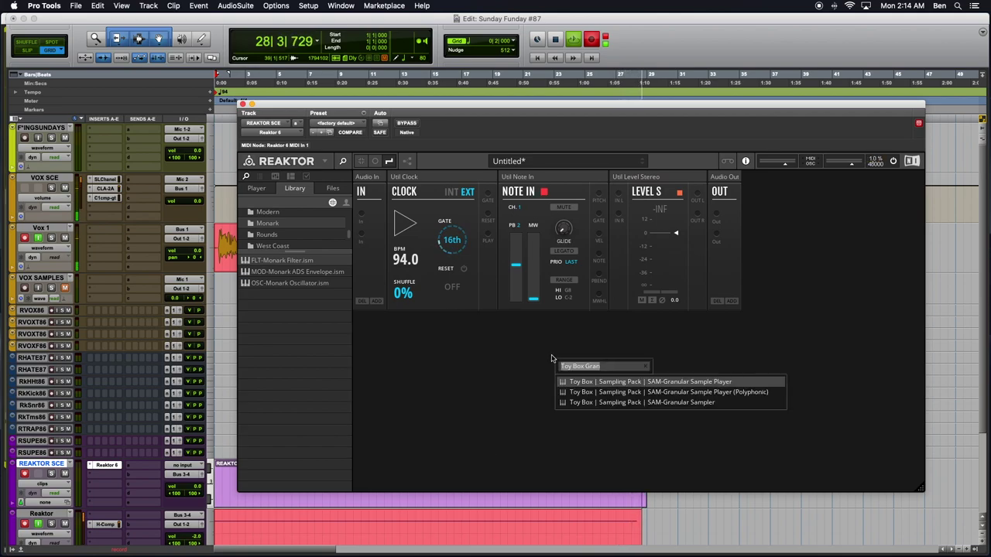
pyautogui.click(724, 382)
pyautogui.moveTo(455, 329); pyautogui.dragTo(556, 232)
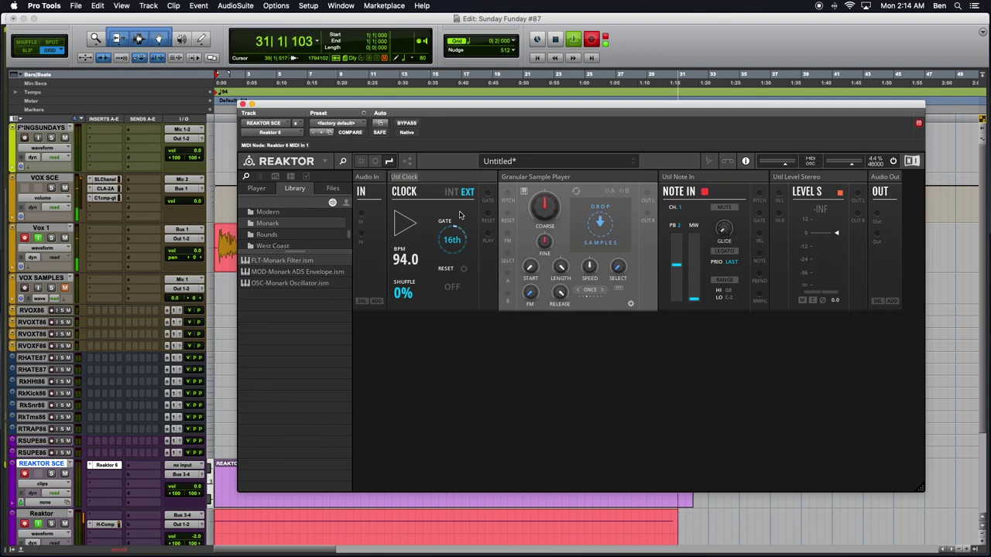
# Delete the Util Clock and Util Note In modules from the rack
pyautogui.rightClick(434, 180)
pyautogui.click(465, 205)
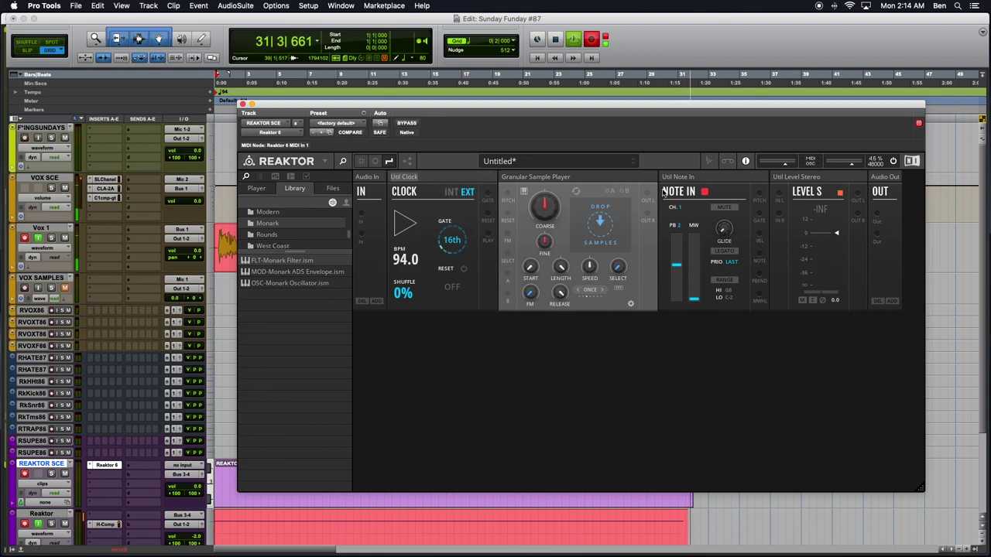
pyautogui.rightClick(597, 177)
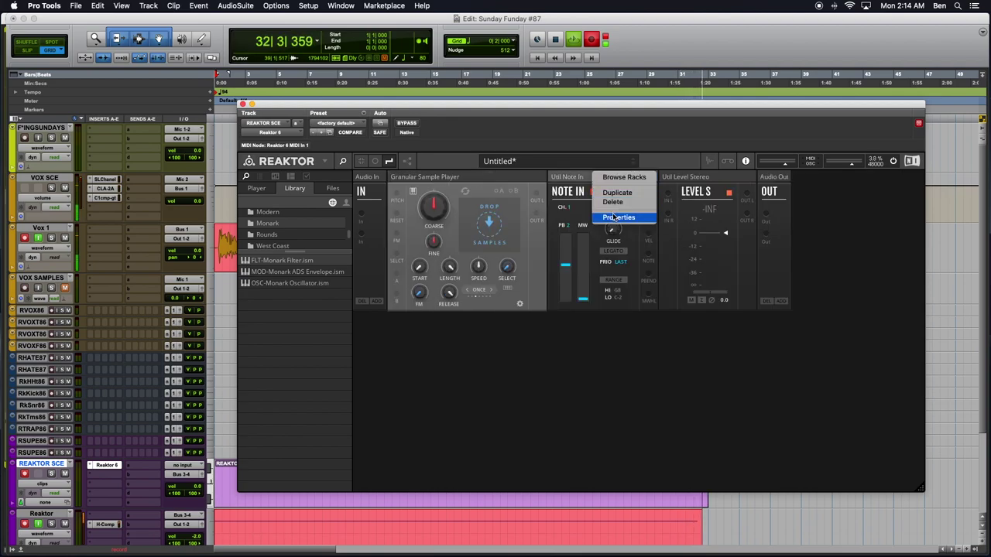
pyautogui.click(612, 203)
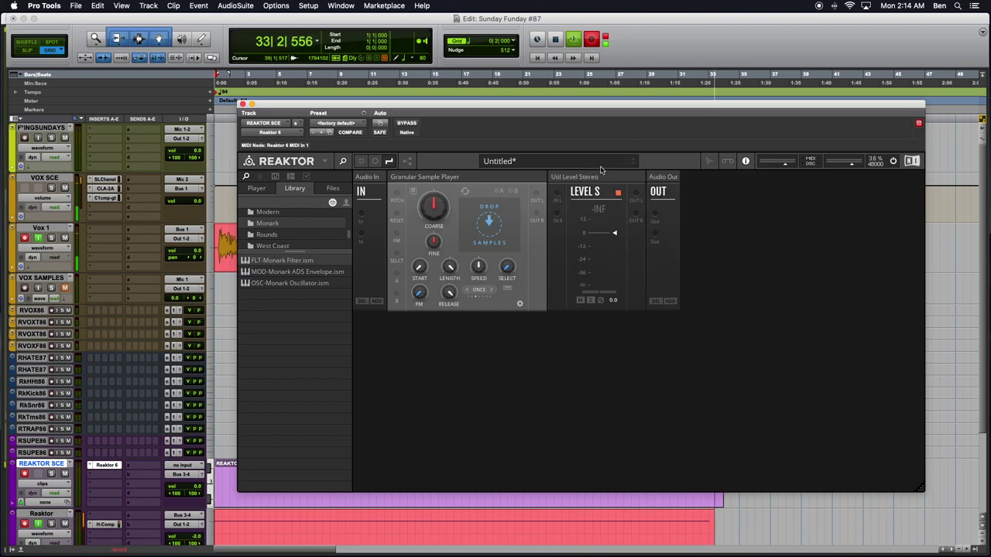
# Wire the Granular Sample Player's stereo outputs through Util Level Stereo to Audio Out, coloring the wires purple
pyautogui.moveTo(536, 193); pyautogui.dragTo(557, 200)
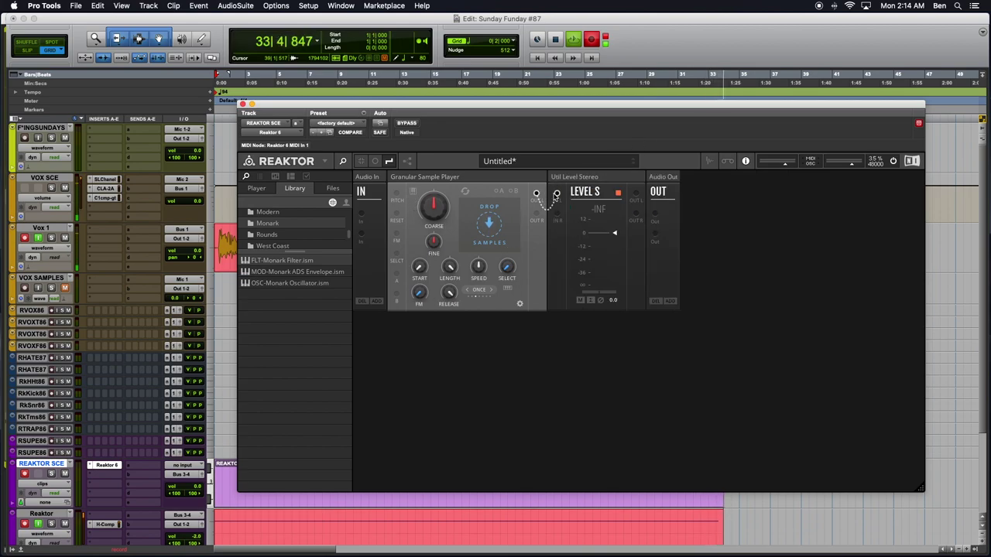
pyautogui.rightClick(551, 194)
pyautogui.moveTo(573, 199)
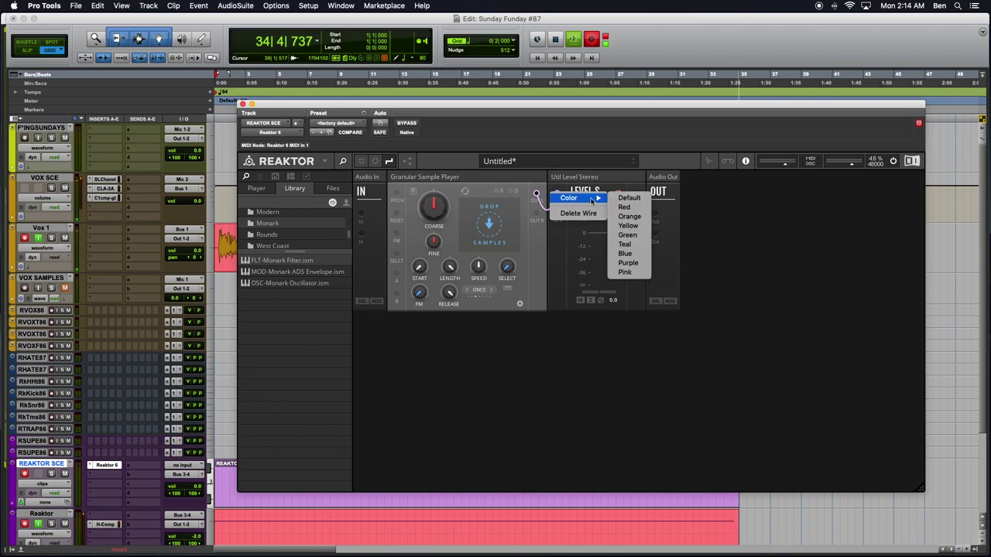
pyautogui.click(629, 264)
pyautogui.moveTo(557, 218); pyautogui.dragTo(557, 214)
pyautogui.moveTo(656, 215); pyautogui.dragTo(655, 236)
# Switch to Finder and load the four selected Rk VOX ONE sample WAV files from Audio Files into the Granular Sample Player
pyautogui.press('super+Tab')
pyautogui.press('super+Tab')
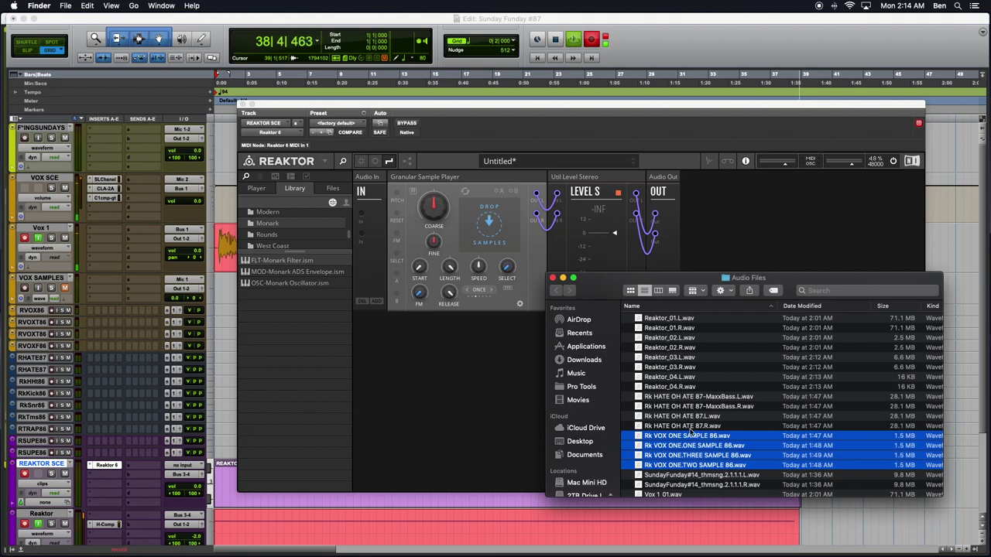
pyautogui.scroll(-3, 685, 446)
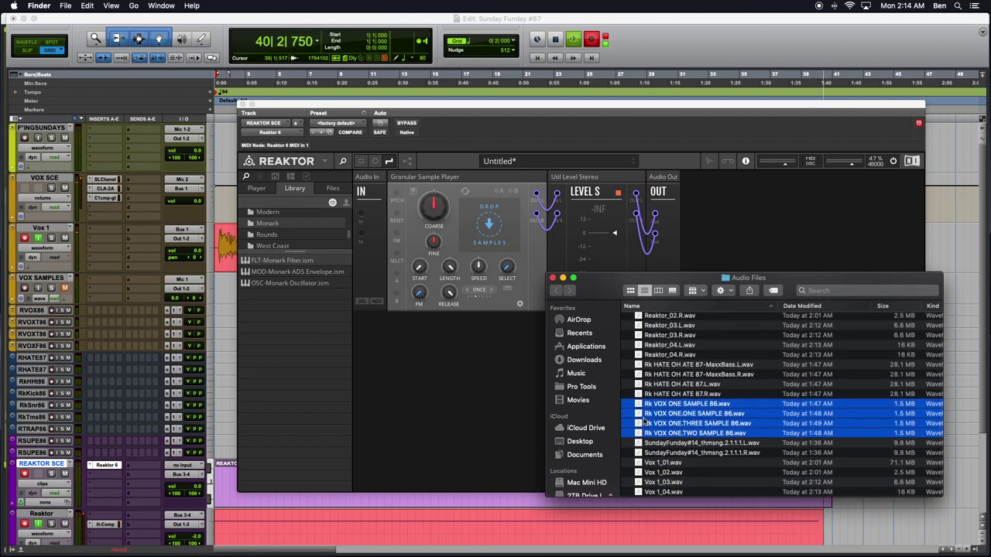
pyautogui.moveTo(593, 346); pyautogui.dragTo(489, 223)
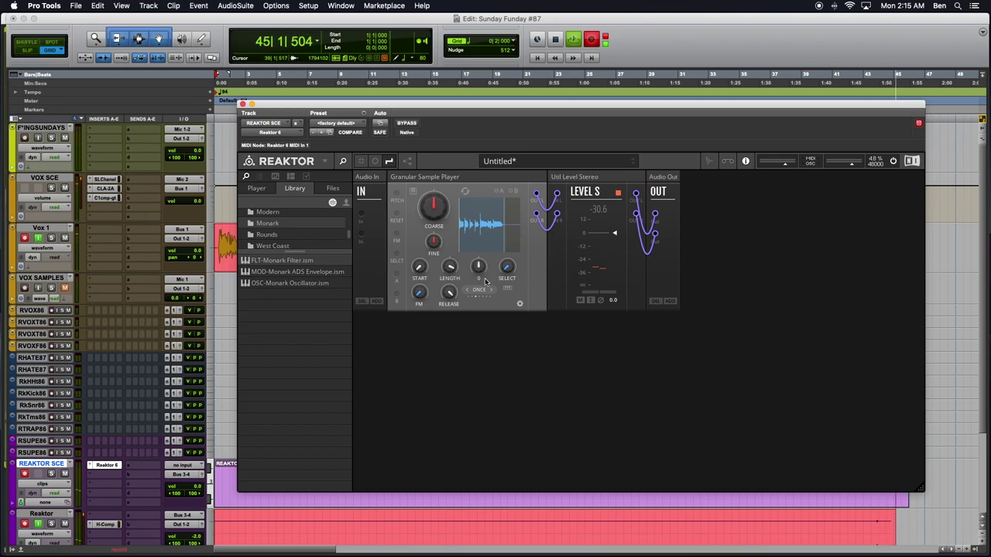
# Close the plug-in window and examine the vocal sample clips on the VOX SAMPLES track in the timeline
pyautogui.press('super+bracketleft')
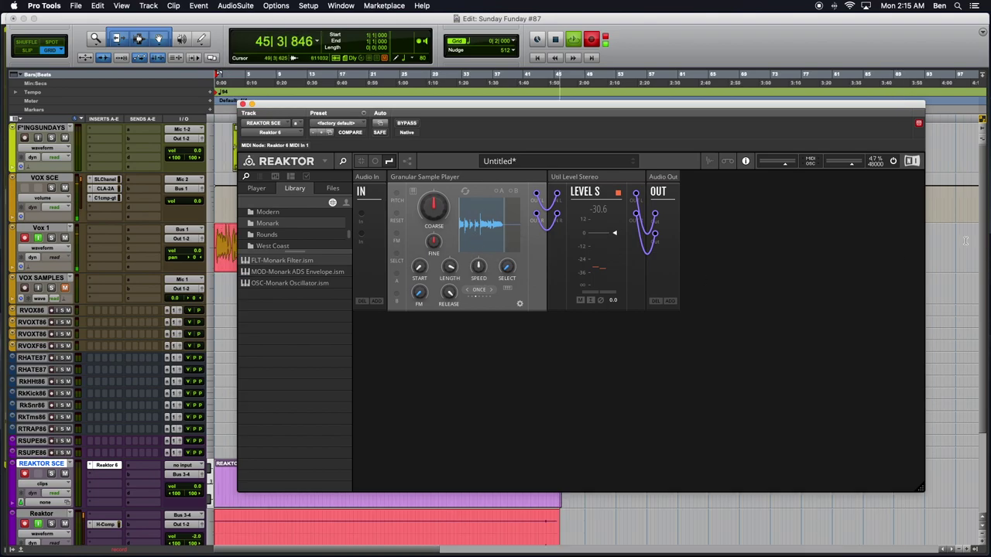
pyautogui.click(243, 104)
pyautogui.hscroll(15, 673, 377)
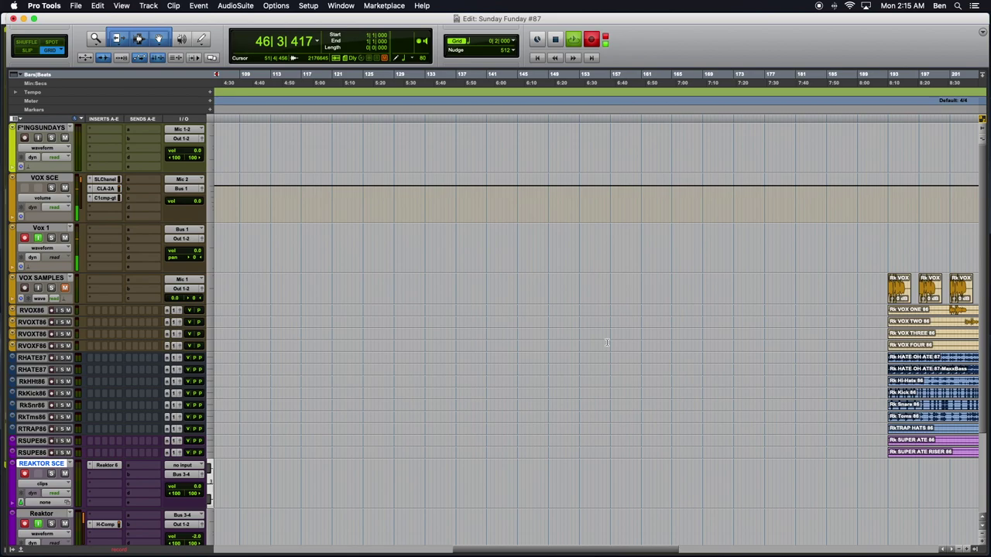
pyautogui.hscroll(-5, 608, 341)
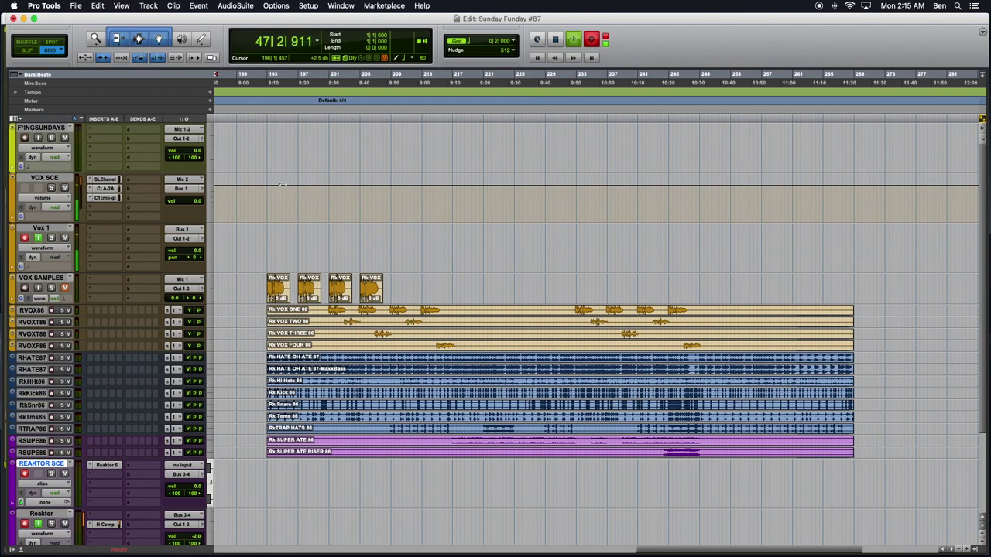
pyautogui.hscroll(-5, 289, 363)
pyautogui.hscroll(3, 336, 364)
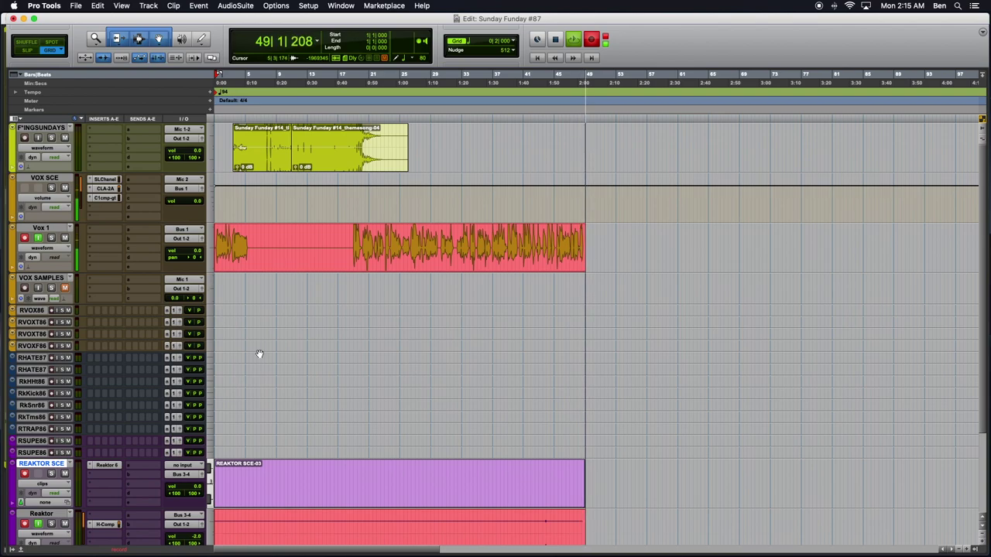
# Reopen Reaktor 6 on the REAKTOR SCE track, hide its browser sidebar, and place the resized window below the Vox 1 track
pyautogui.scroll(-3, 259, 354)
pyautogui.click(113, 365)
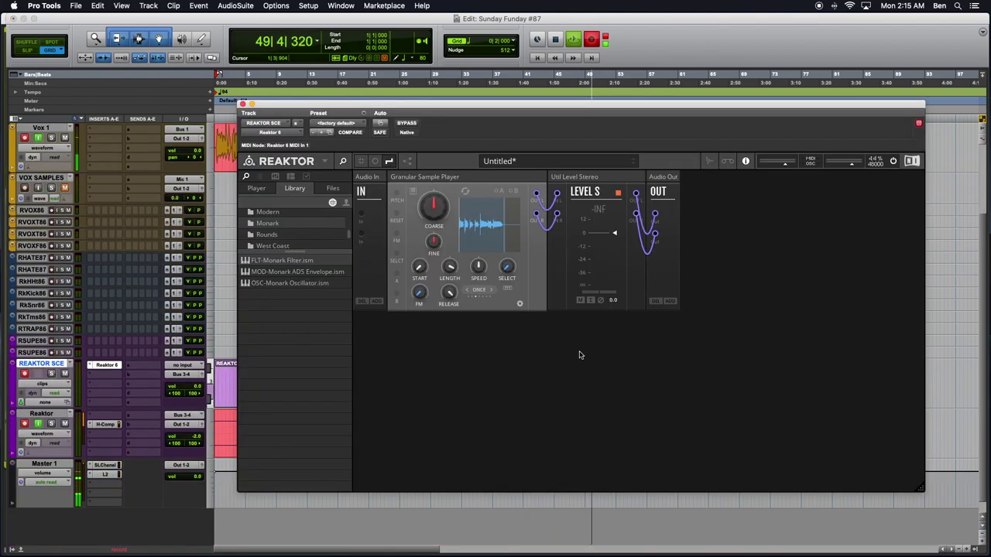
pyautogui.moveTo(922, 488); pyautogui.dragTo(922, 460)
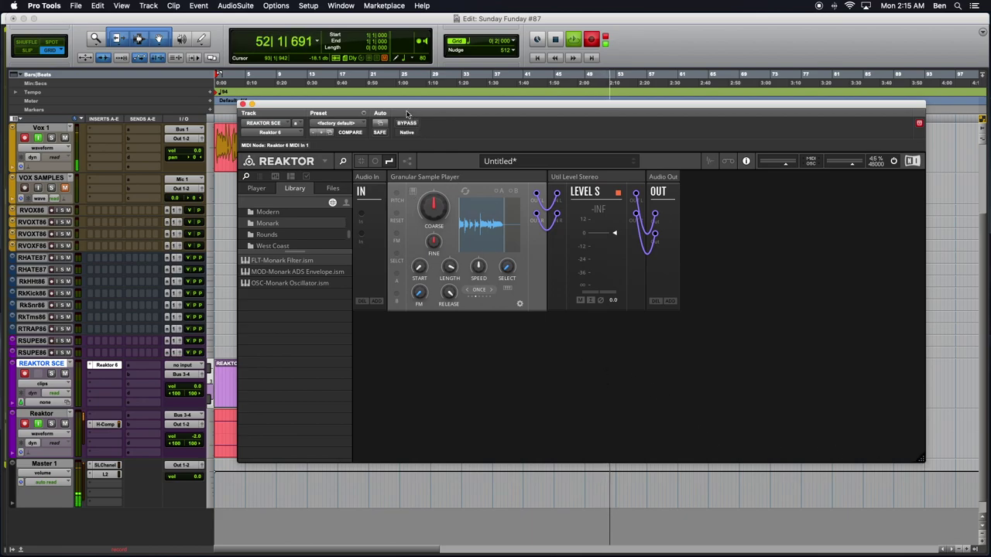
pyautogui.moveTo(404, 111); pyautogui.dragTo(323, 201)
pyautogui.click(304, 234)
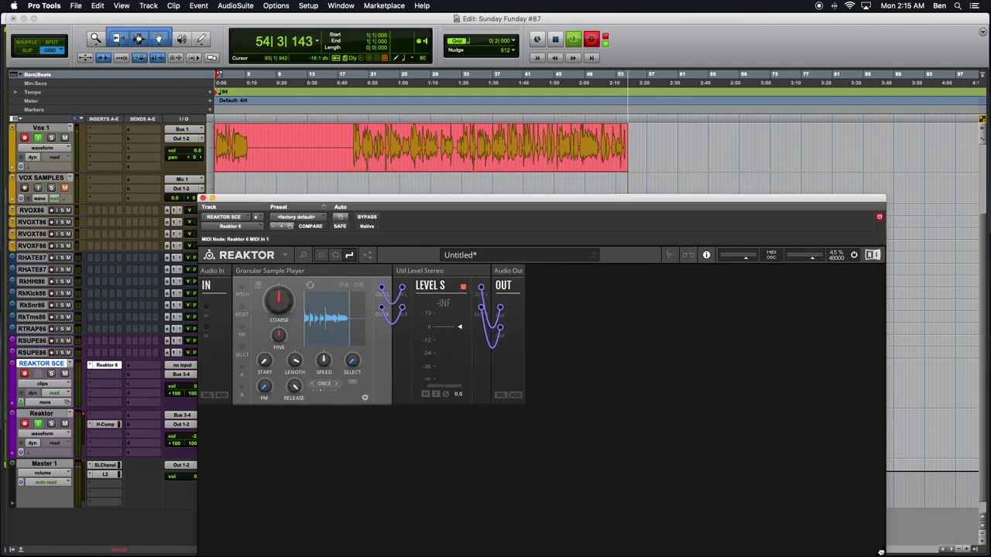
pyautogui.moveTo(881, 553); pyautogui.dragTo(875, 530)
# Add a Toy Box Free Pack mixer between the Granular Sample Player and Util Level Stereo and route the stereo signal through channel 1
pyautogui.doubleClick(618, 498)
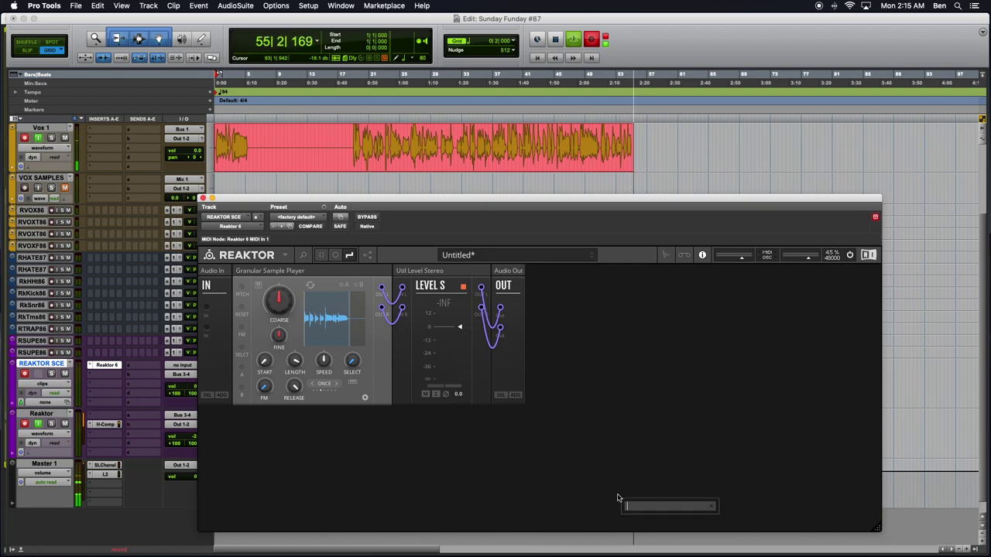
pyautogui.write('Toy Box')
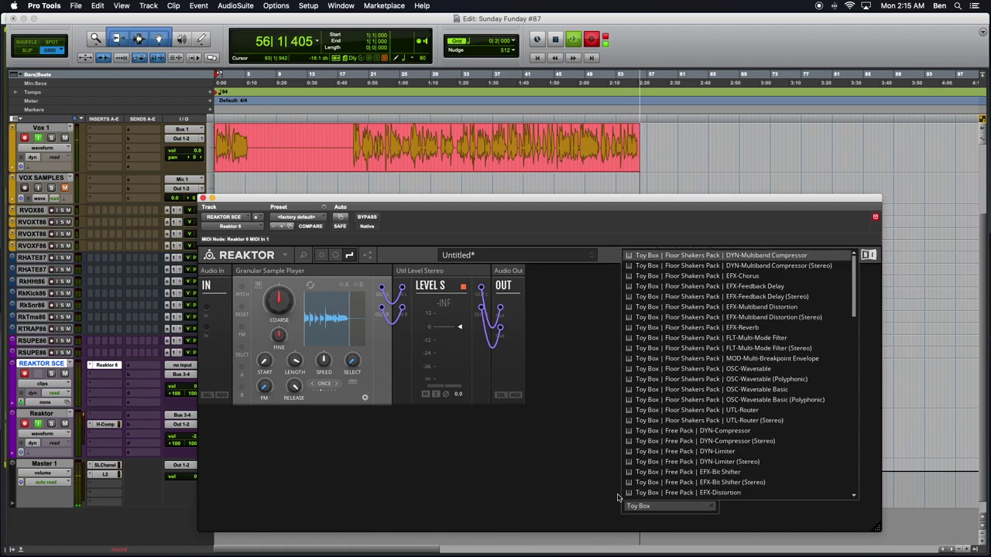
pyautogui.write(' Mix')
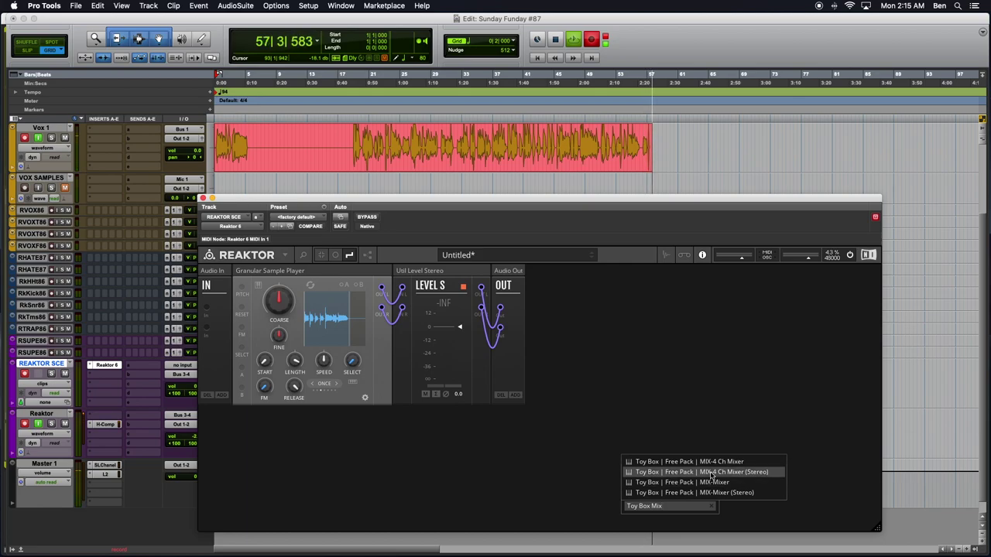
pyautogui.click(658, 459)
pyautogui.moveTo(254, 406); pyautogui.dragTo(399, 312)
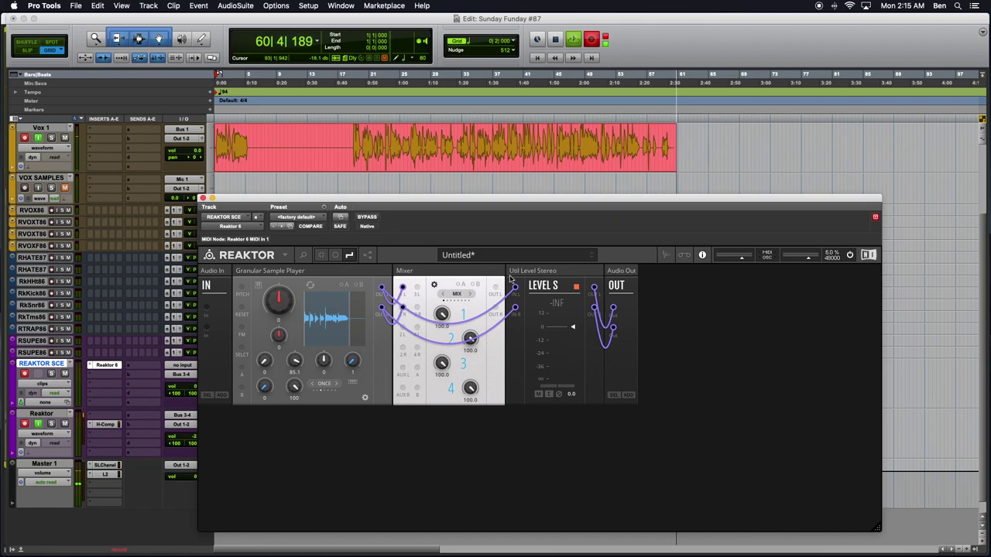
pyautogui.moveTo(495, 288); pyautogui.dragTo(515, 312)
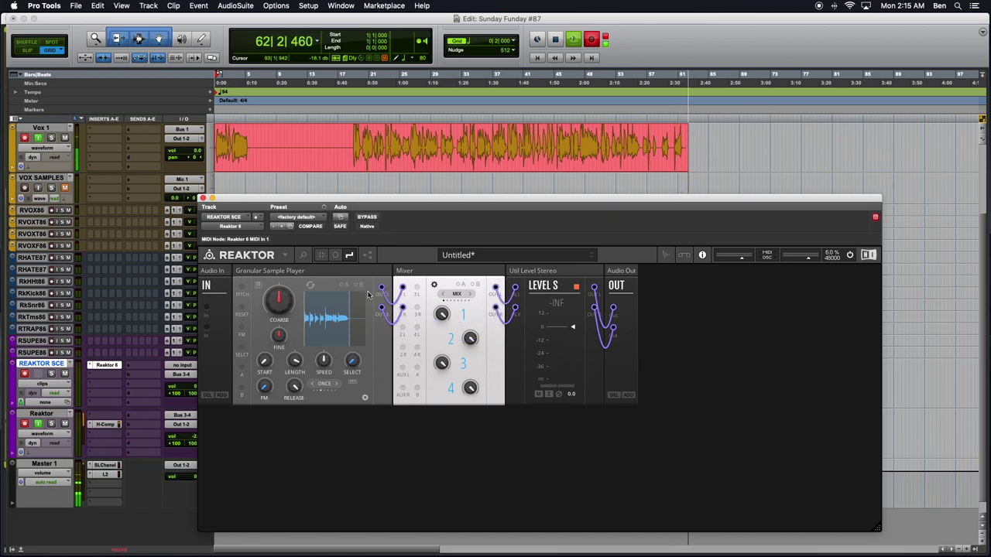
# Add the Blocks Base MOD-Bento LFO and place it directly before the Granular Sample Player
pyautogui.doubleClick(363, 460)
pyautogui.write('Lf')
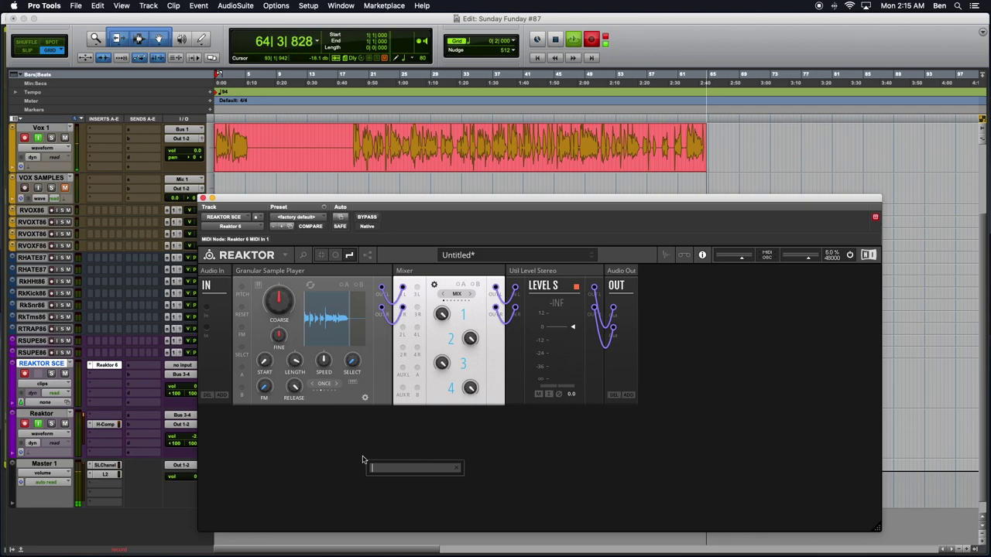
pyautogui.write('LFO')
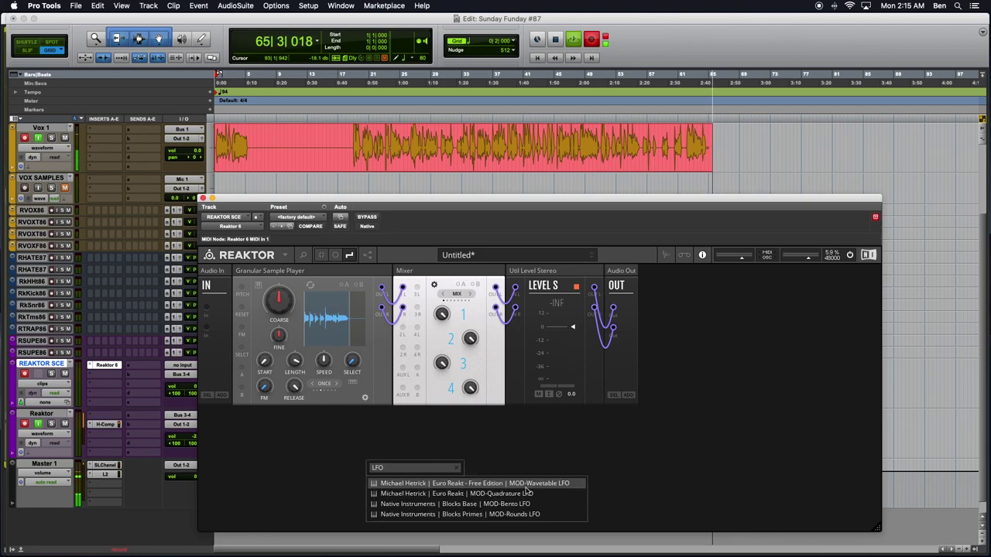
pyautogui.click(457, 506)
pyautogui.moveTo(268, 413); pyautogui.dragTo(284, 291)
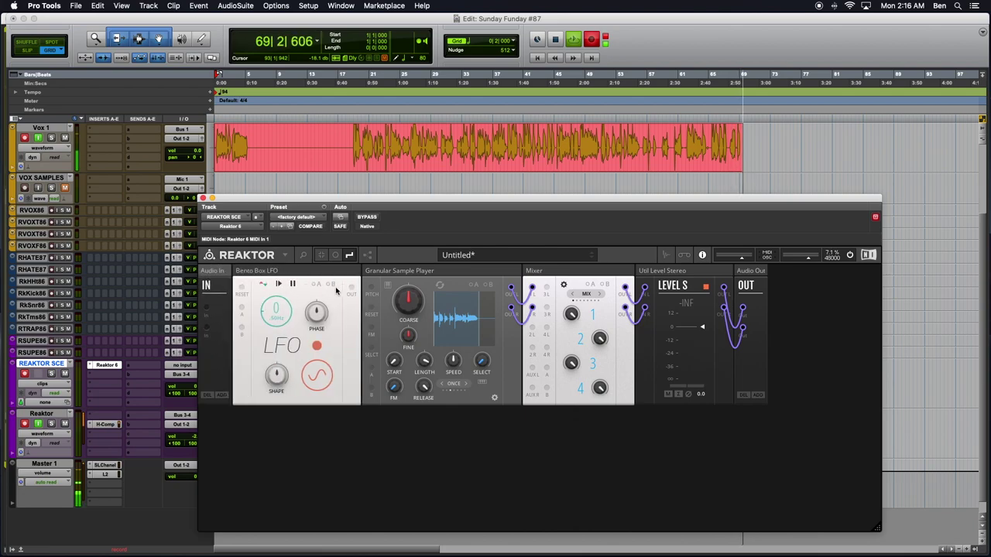
# Connect the Bento LFO's output to the Granular Sample Player's A modulation input and color the wire teal
pyautogui.moveTo(351, 289); pyautogui.dragTo(370, 370)
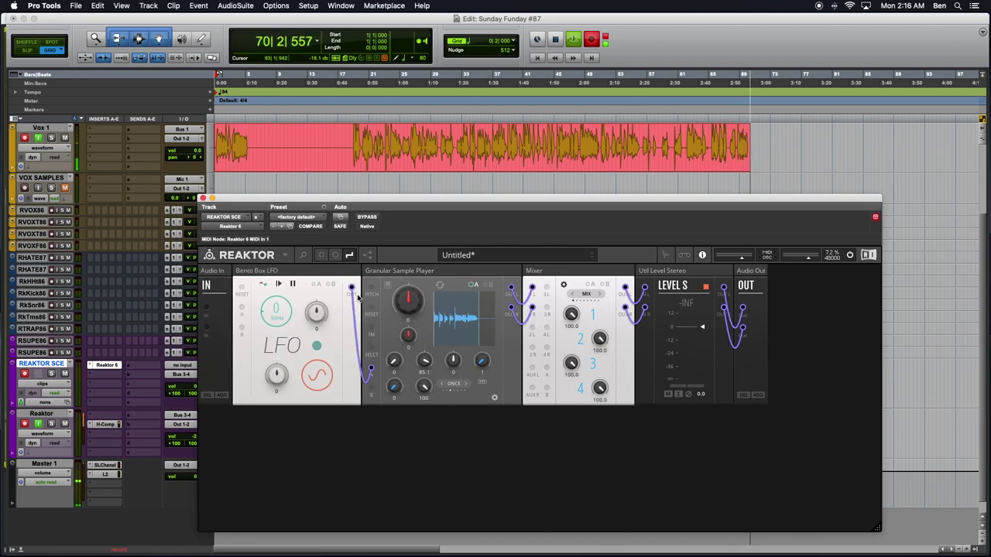
pyautogui.rightClick(370, 373)
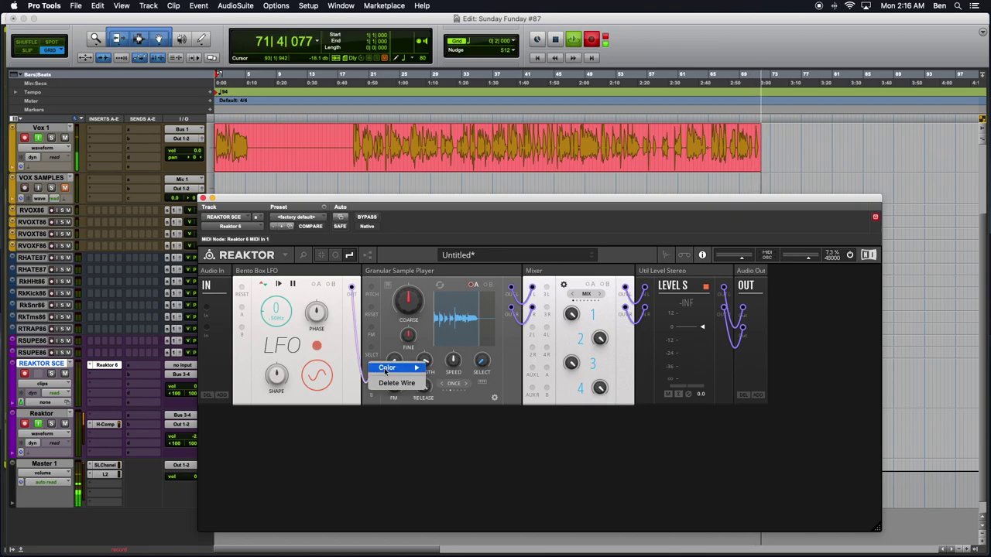
pyautogui.moveTo(395, 368)
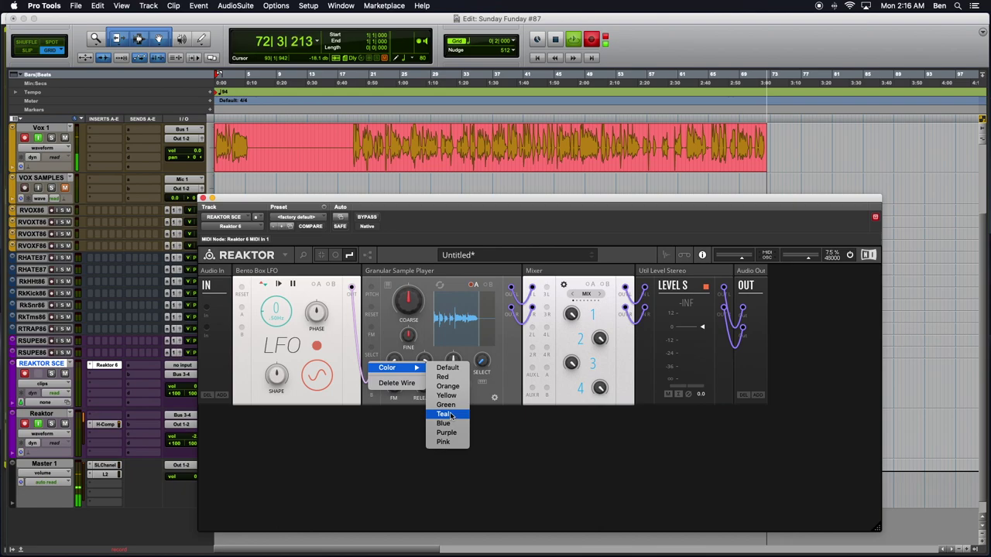
pyautogui.click(443, 414)
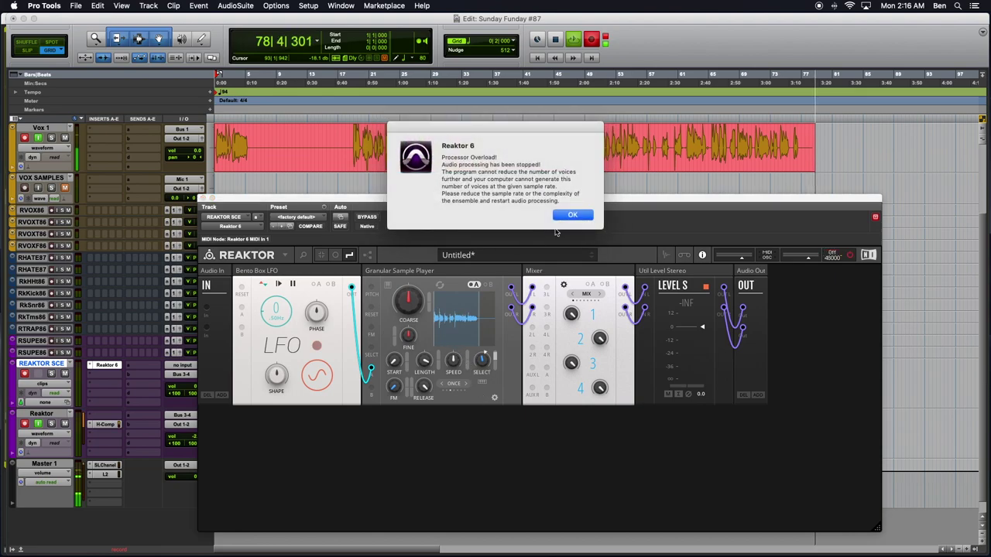
# Dismiss the processor overload alert and turn Reaktor's audio processing back on
pyautogui.click(572, 216)
pyautogui.click(855, 255)
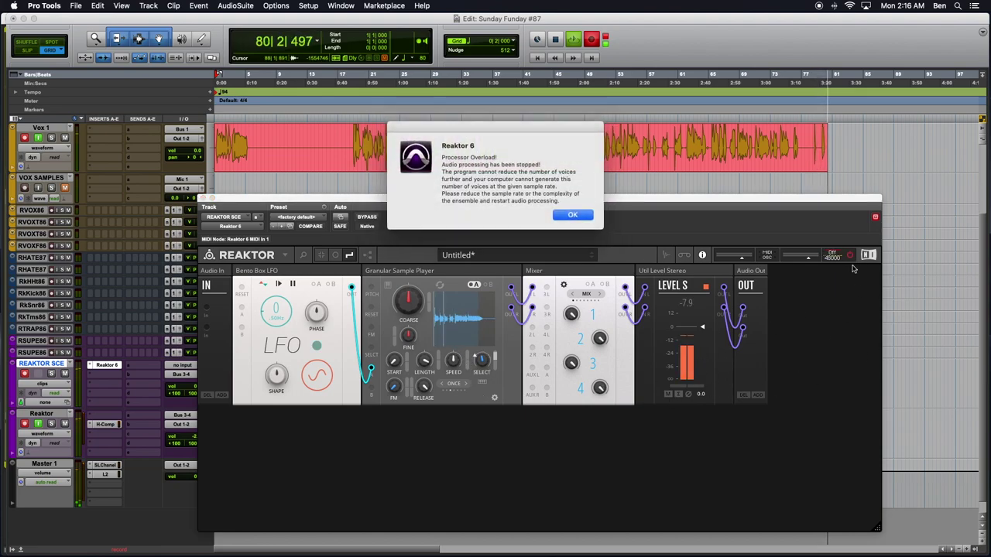
# Dismiss the processor overload alert, remove the Bento Box LFO block from the rack and turn audio processing back on
pyautogui.click(574, 217)
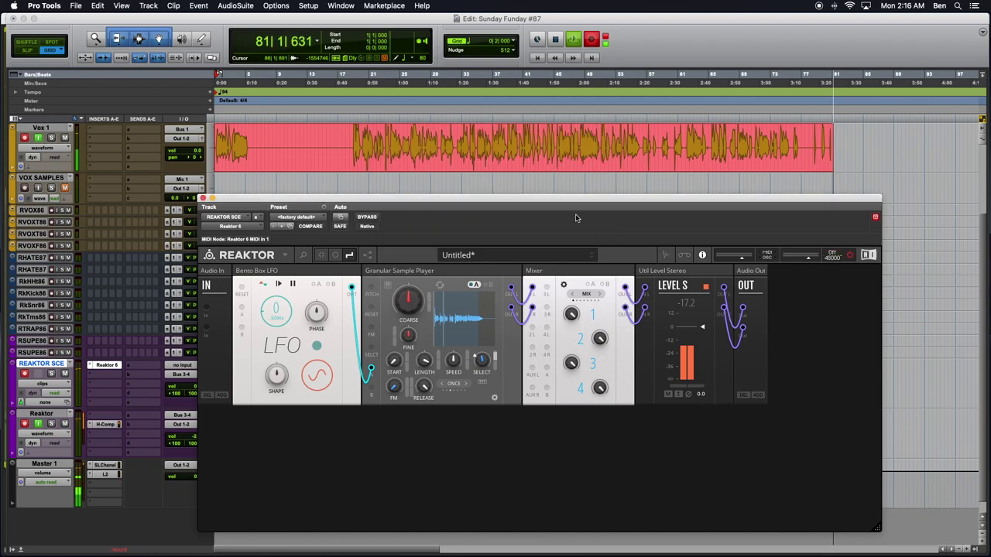
pyautogui.rightClick(296, 272)
pyautogui.click(310, 295)
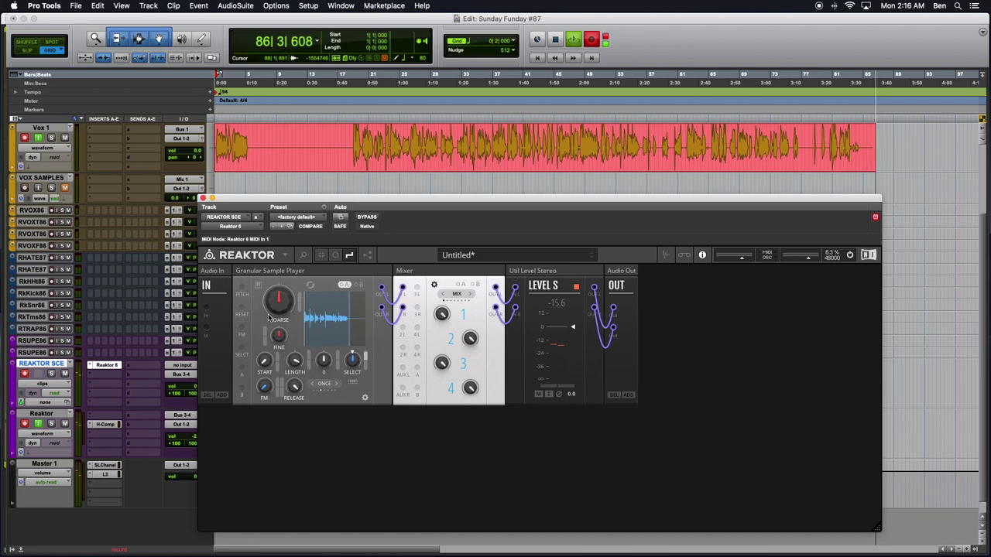
# Set the Granular Sample Player's playback mode to RAND and lower its Speed below zero
pyautogui.moveTo(296, 363)
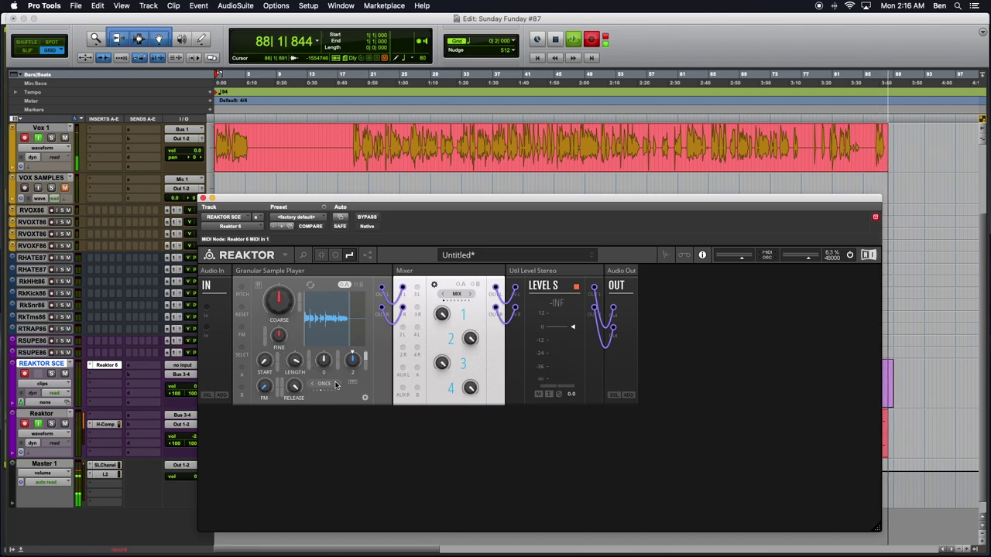
pyautogui.moveTo(336, 384)
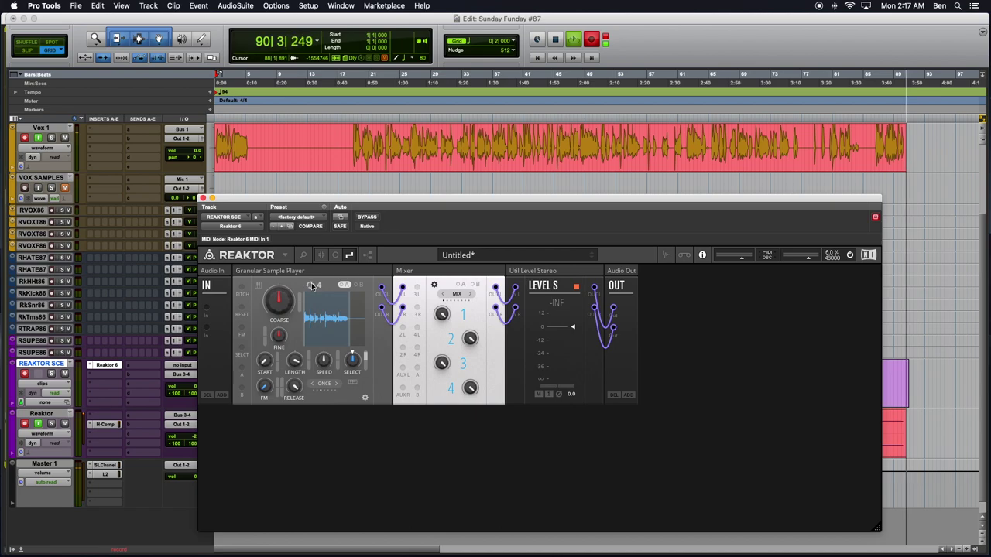
pyautogui.click(338, 387)
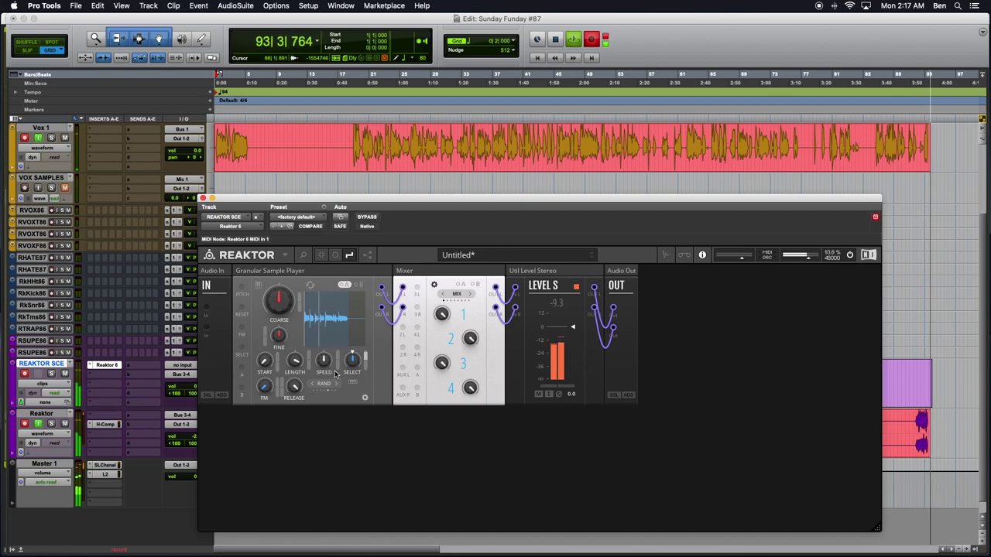
pyautogui.moveTo(329, 364); pyautogui.dragTo(323, 393)
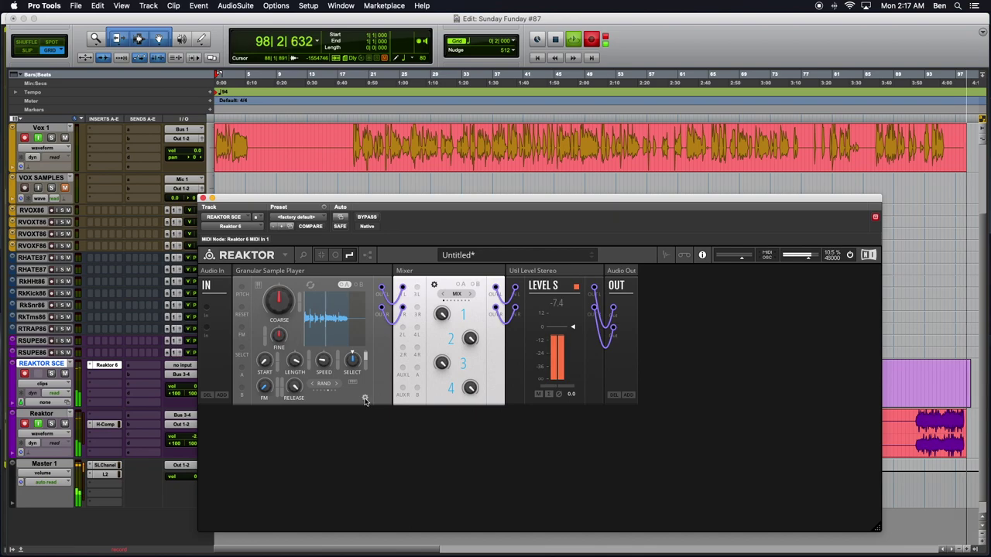
# In the Granular Sample Player's grain settings, raise Grain Len and Fade and set Len Jit to 26.9
pyautogui.click(364, 397)
pyautogui.moveTo(315, 333); pyautogui.dragTo(308, 287)
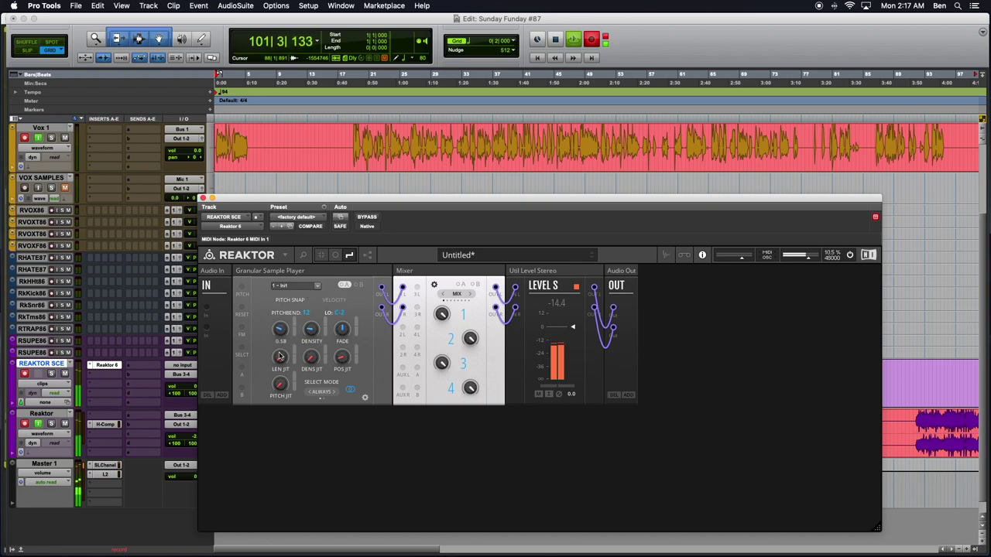
pyautogui.moveTo(281, 349)
pyautogui.mouseDown()
pyautogui.moveTo(290, 307)
pyautogui.moveTo(280, 335)
pyautogui.mouseUp()
pyautogui.moveTo(340, 332); pyautogui.dragTo(341, 319)
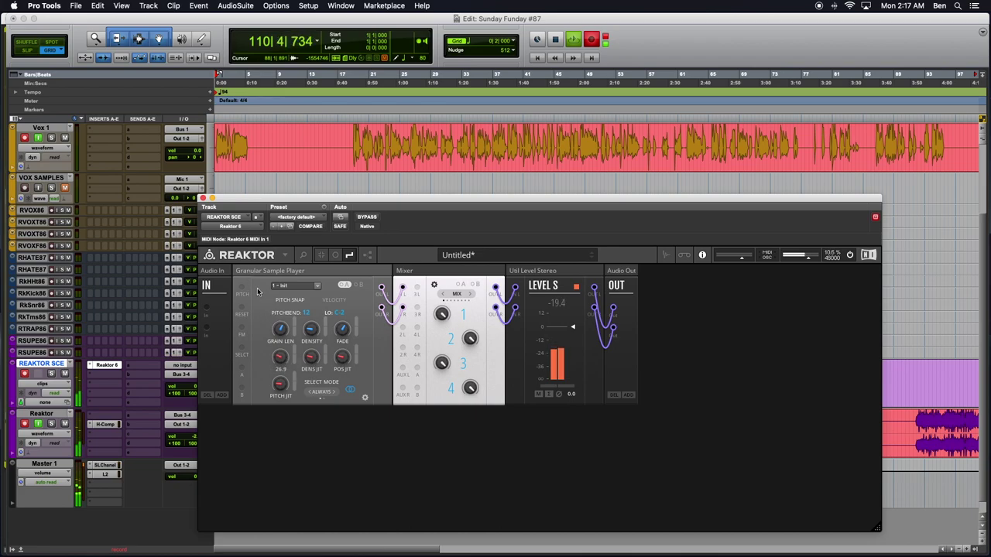
pyautogui.click(365, 398)
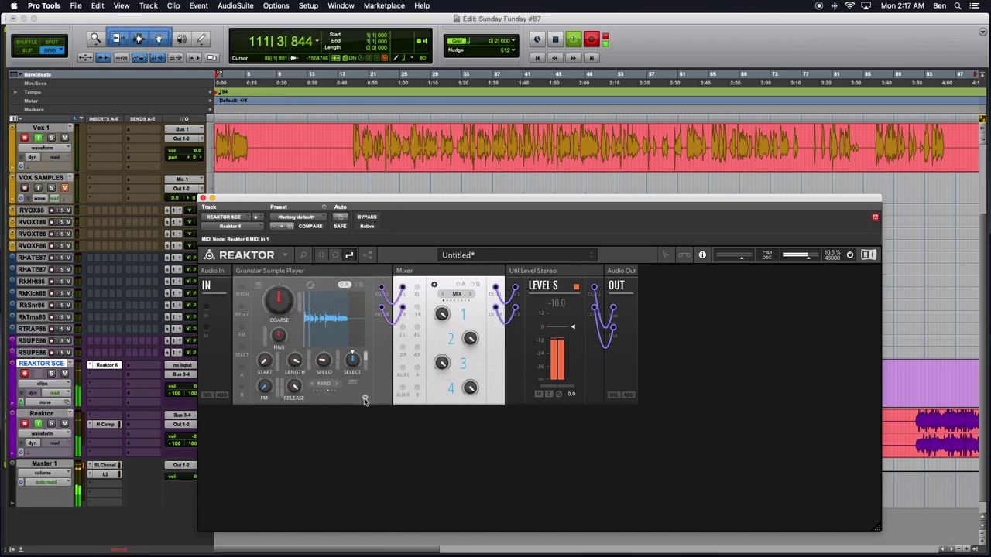
# Raise the Granular Sample Player's grain Density to about 74.7 and set Select to 1 on its main page
pyautogui.click(366, 398)
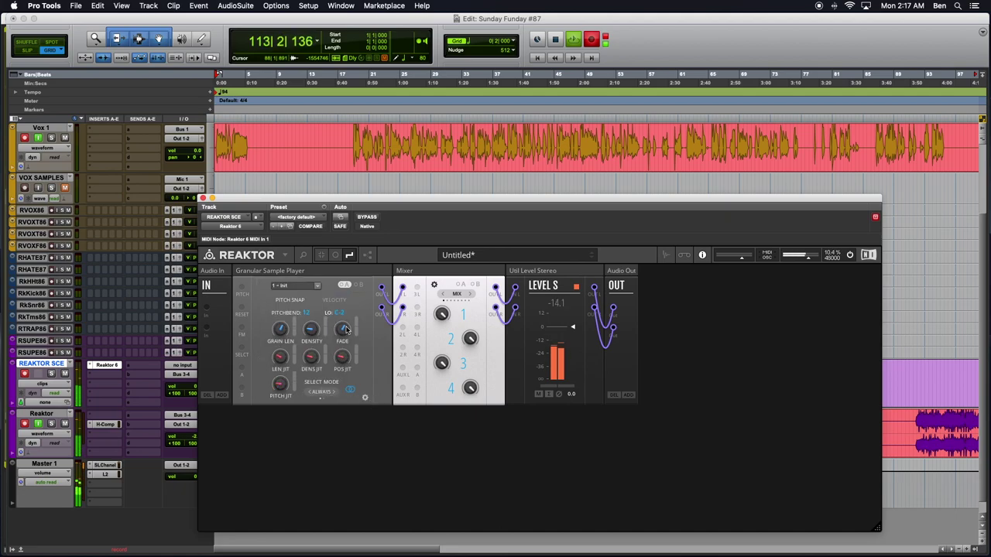
pyautogui.moveTo(309, 331); pyautogui.dragTo(303, 302)
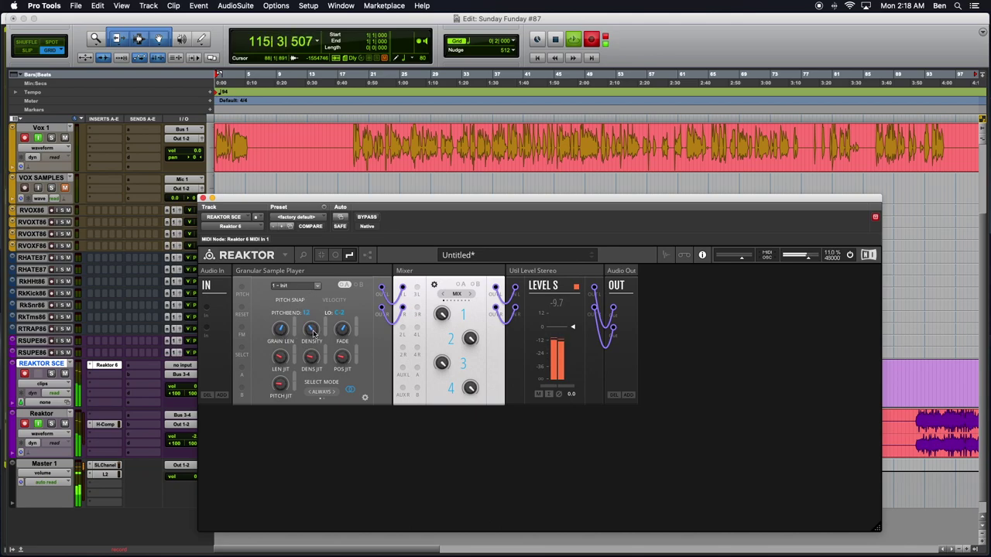
pyautogui.moveTo(314, 332); pyautogui.dragTo(313, 287)
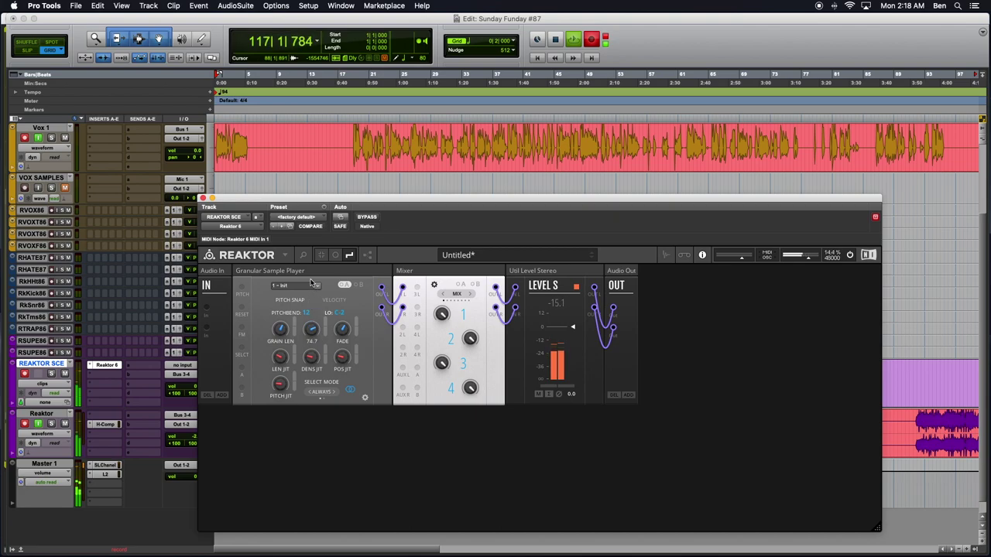
pyautogui.click(365, 400)
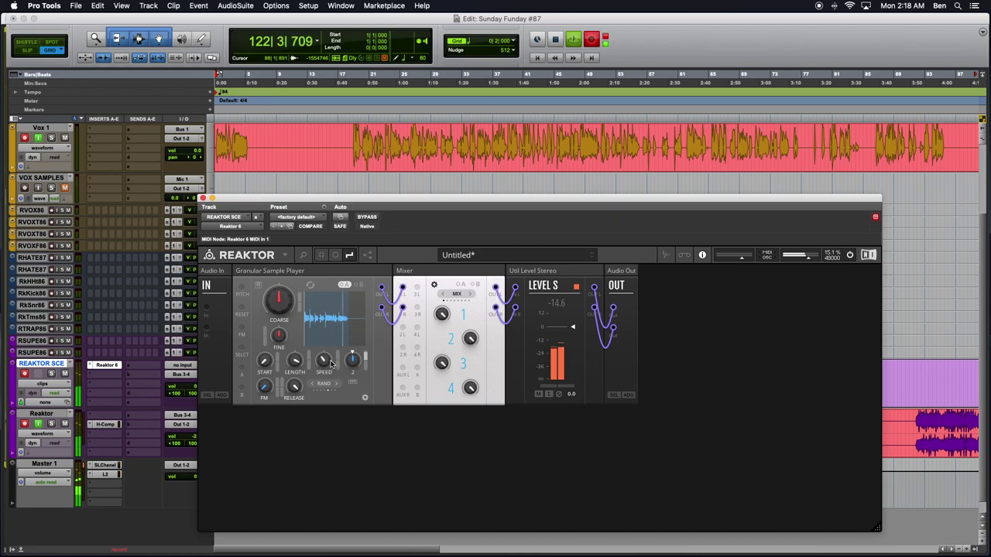
pyautogui.moveTo(354, 362); pyautogui.dragTo(355, 360)
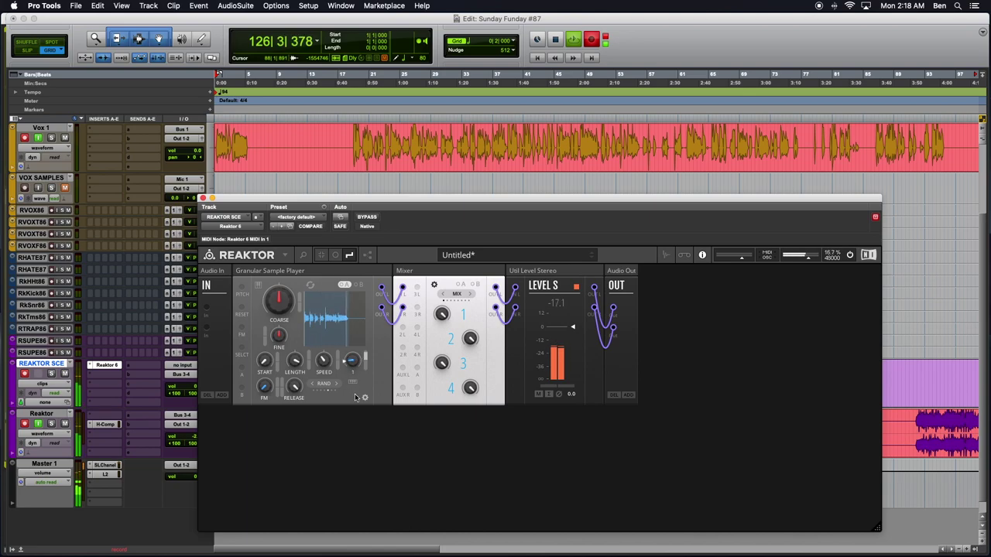
# Add the Euro Reakt EFX-Circle Delay block and place it between the Granular Sample Player and the Mixer
pyautogui.doubleClick(350, 462)
pyautogui.write('LFO')
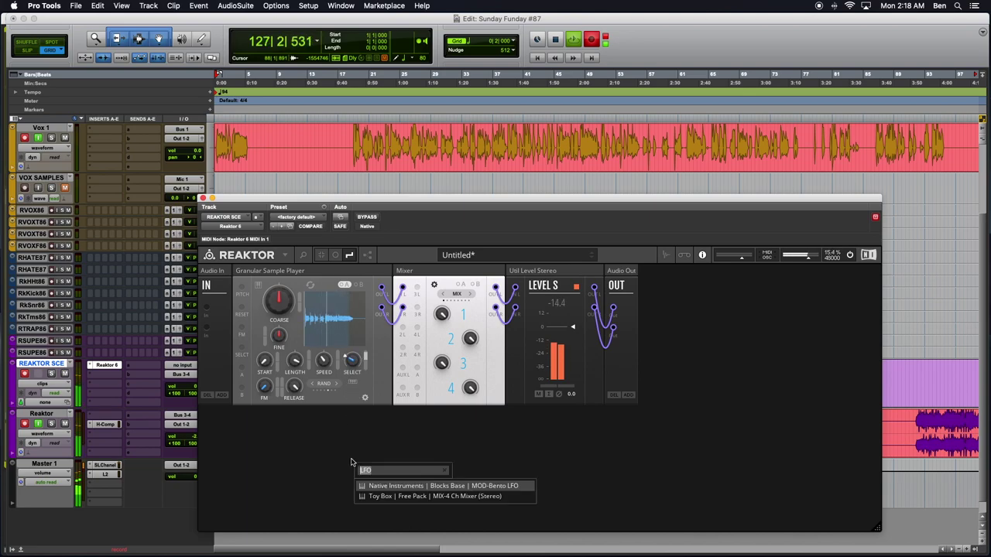
pyautogui.press('BackSpace')
pyautogui.write('Delay')
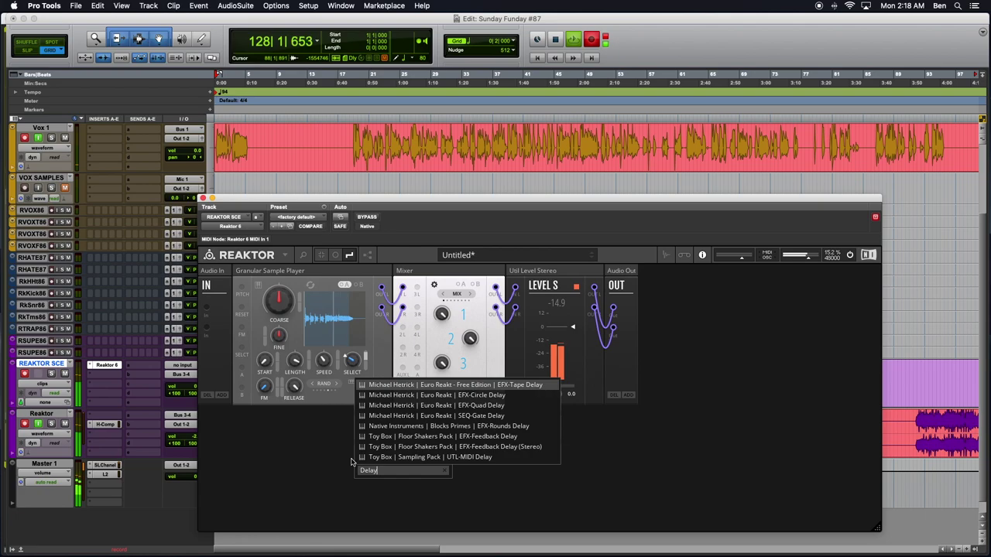
pyautogui.click(509, 397)
pyautogui.moveTo(317, 419); pyautogui.dragTo(496, 314)
# Connect the Granular Sample Player's left output to the Circle Delay's input and color the wire purple
pyautogui.moveTo(381, 288); pyautogui.dragTo(402, 289)
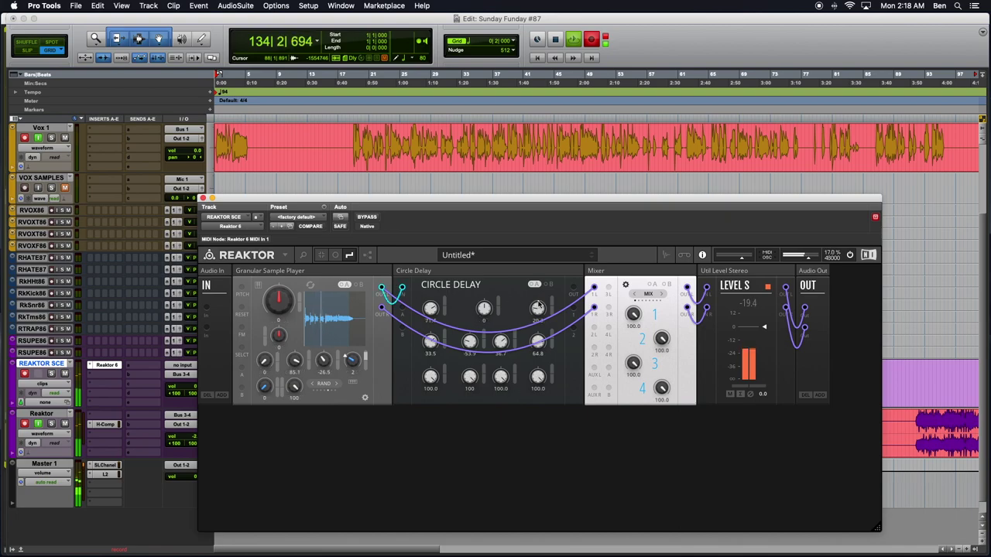
pyautogui.rightClick(401, 289)
pyautogui.moveTo(442, 290)
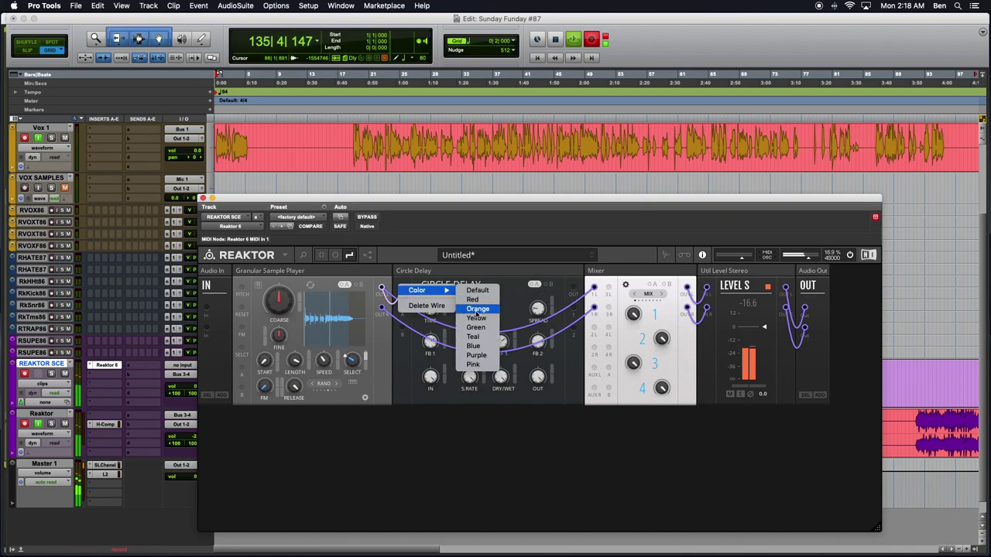
pyautogui.click(477, 355)
# Connect the Circle Delay's main output to the Mixer's 2L and 2R inputs and set the delay's XFADE to about -18.7
pyautogui.moveTo(574, 290); pyautogui.dragTo(594, 347)
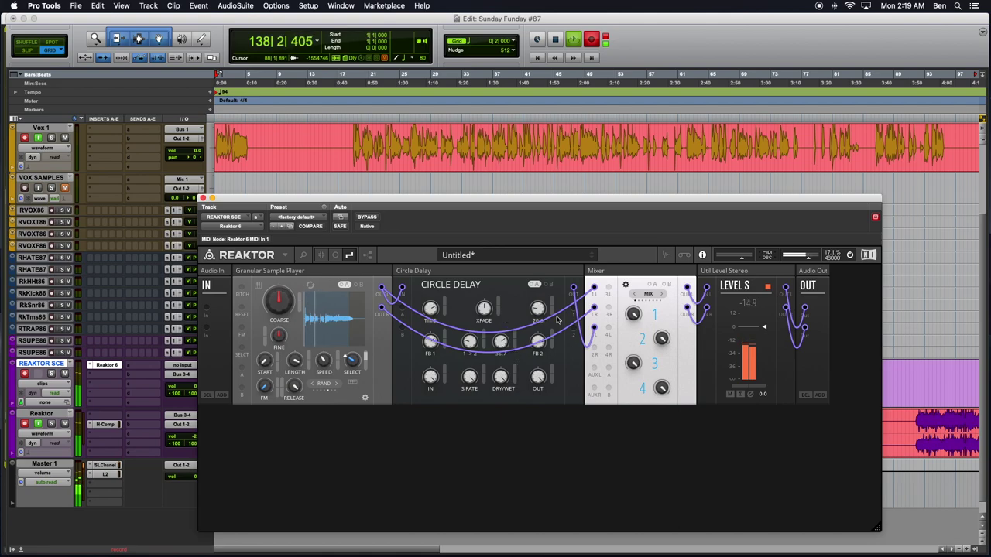
pyautogui.moveTo(574, 287); pyautogui.dragTo(593, 354)
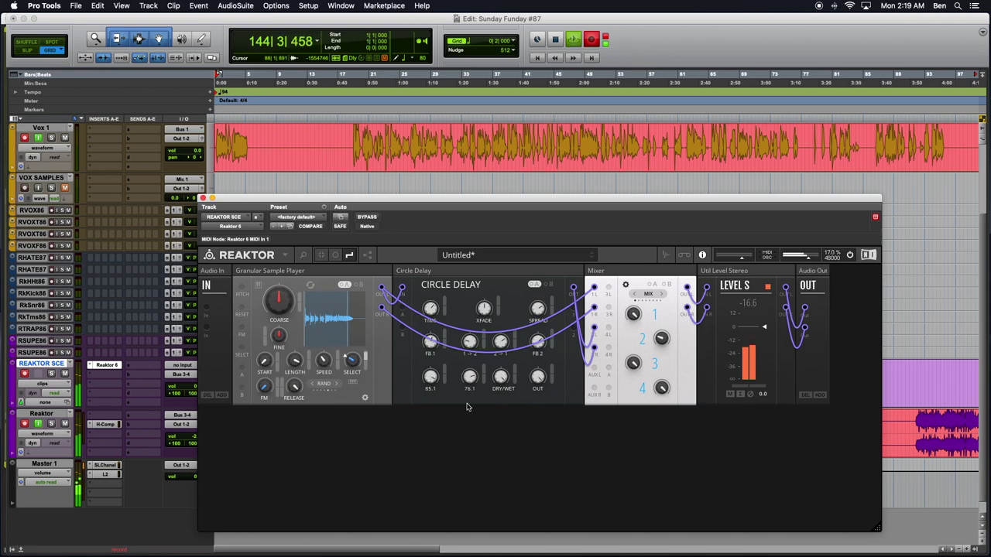
pyautogui.moveTo(484, 310); pyautogui.dragTo(484, 325)
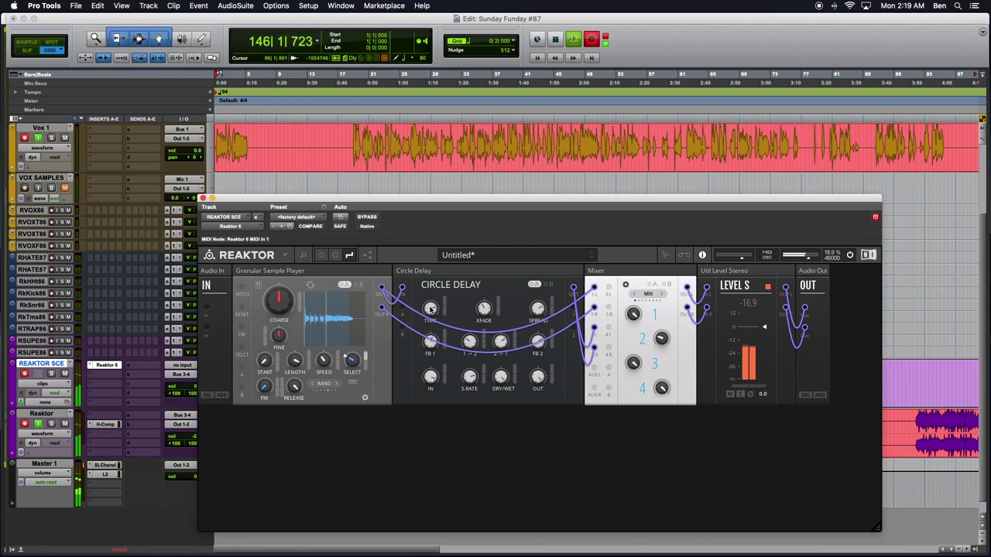
pyautogui.moveTo(661, 338); pyautogui.dragTo(666, 283)
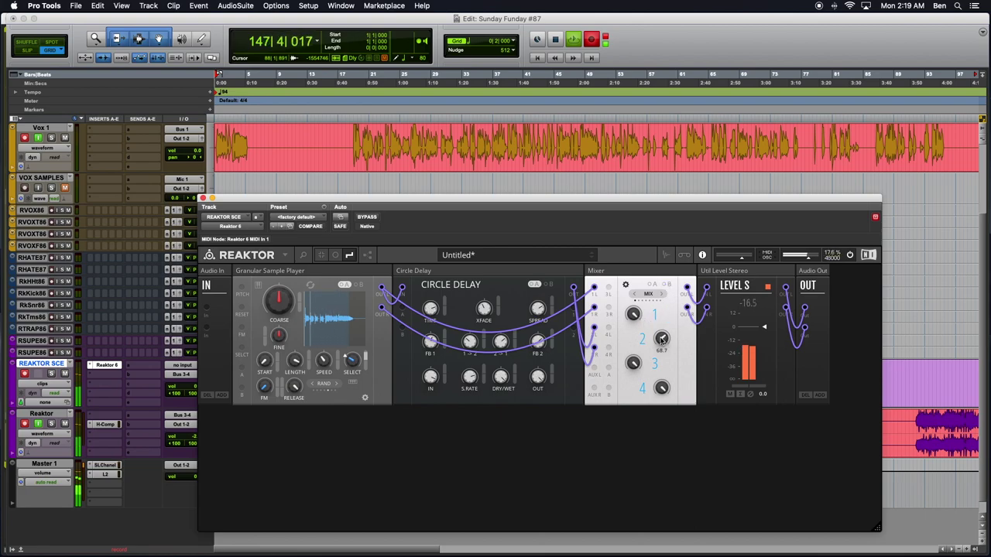
pyautogui.moveTo(662, 341); pyautogui.dragTo(656, 377)
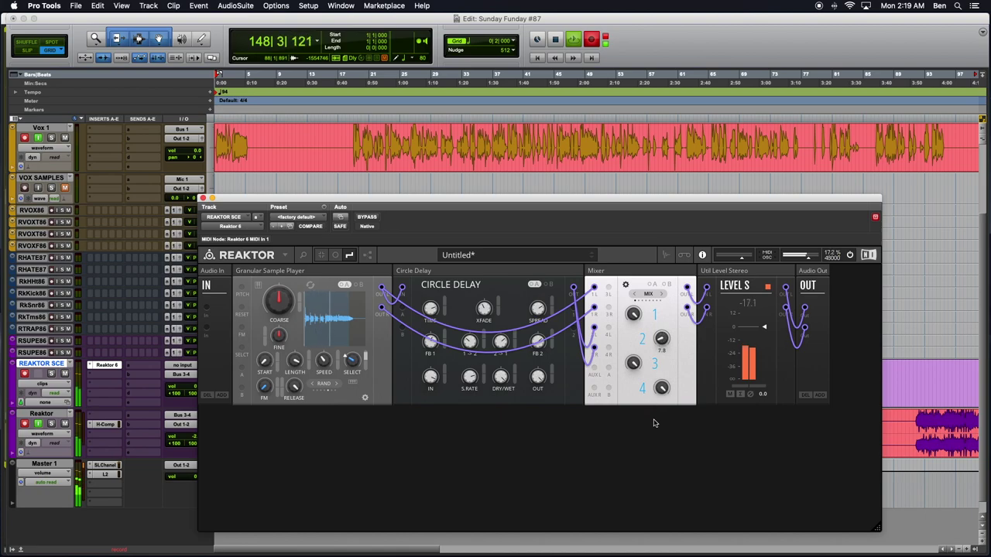
pyautogui.moveTo(662, 311); pyautogui.dragTo(661, 339)
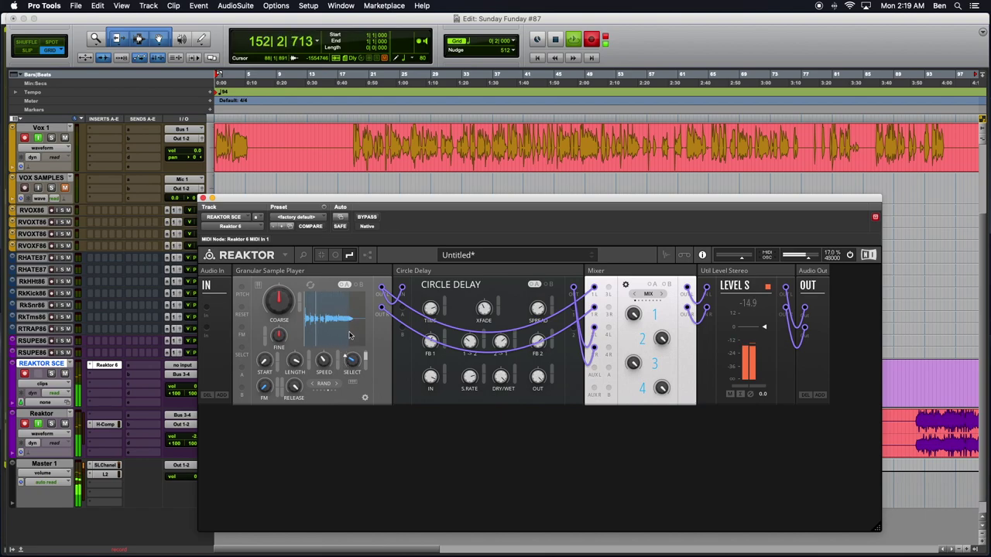
pyautogui.moveTo(352, 366)
pyautogui.mouseDown()
pyautogui.moveTo(350, 322)
pyautogui.moveTo(347, 372)
pyautogui.mouseUp()
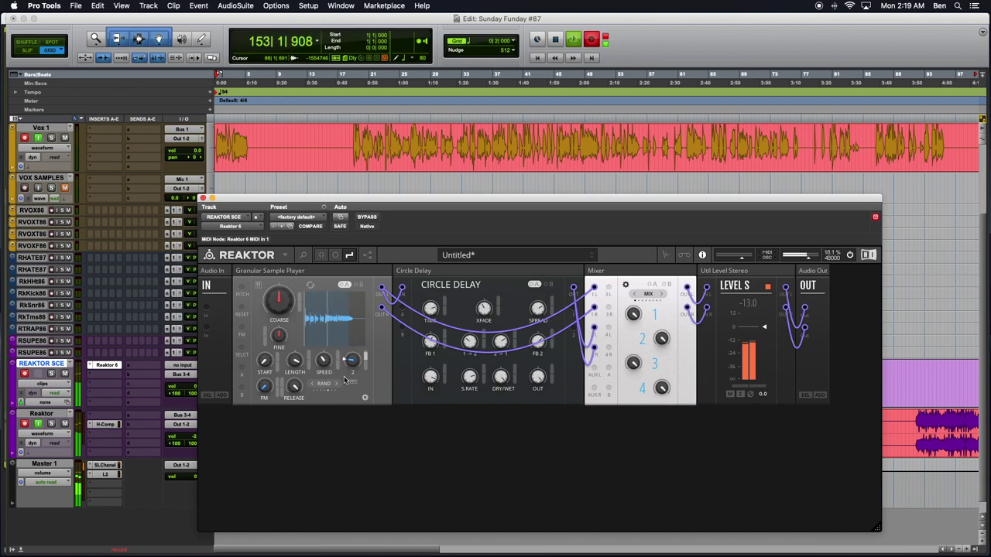
# Add the Euro Reakt SEQ-Random Gates block in a new row below the Granular Sample Player
pyautogui.doubleClick(315, 468)
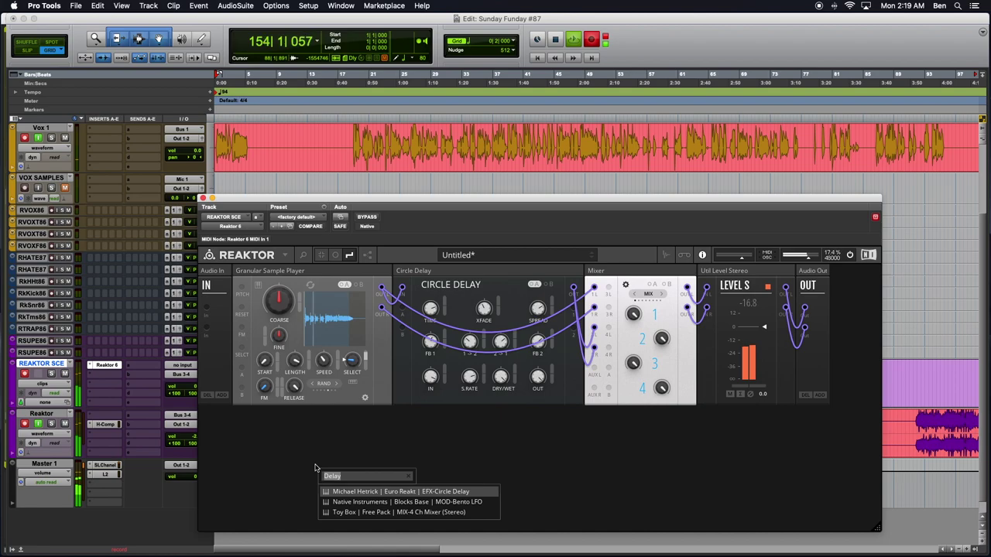
pyautogui.write('Rand')
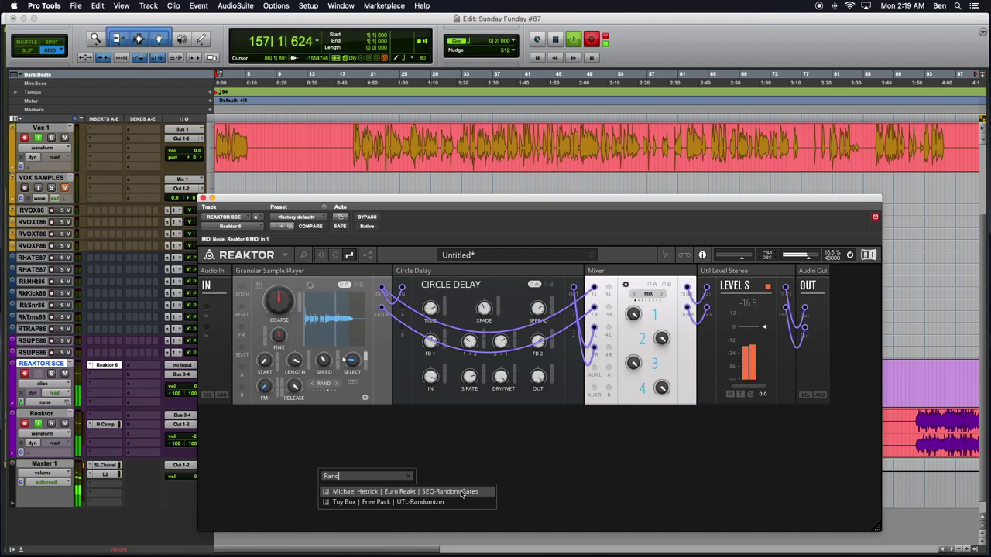
pyautogui.click(462, 494)
# Add the Toy Box Free Pack UTL-Routing Matrix beside the Random Gates block
pyautogui.scroll(-1, 407, 464)
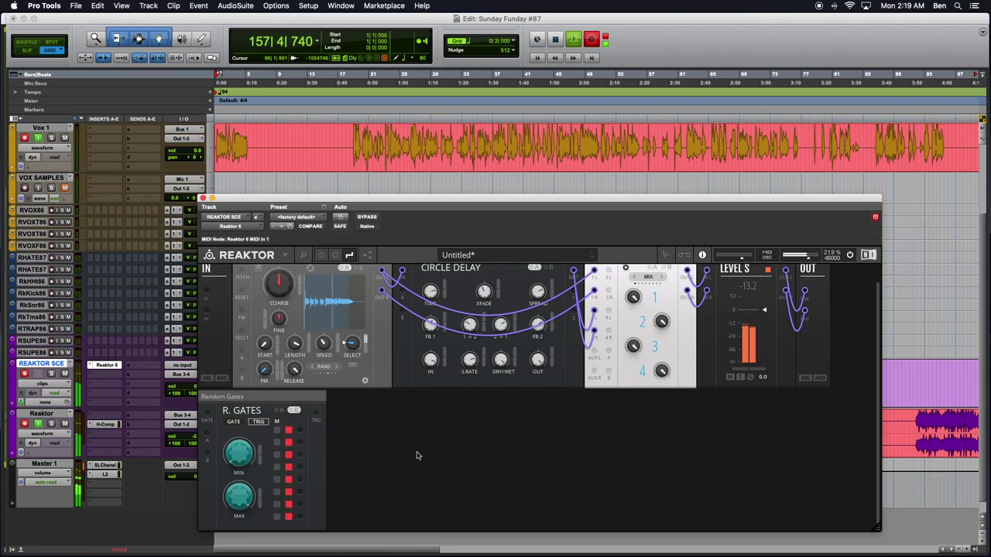
pyautogui.doubleClick(419, 455)
pyautogui.write('Rout')
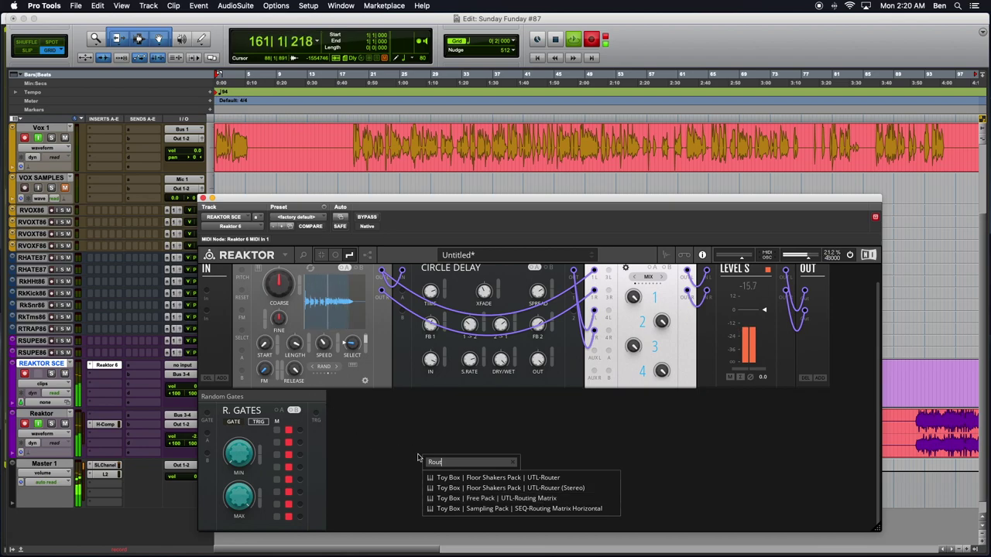
pyautogui.click(545, 499)
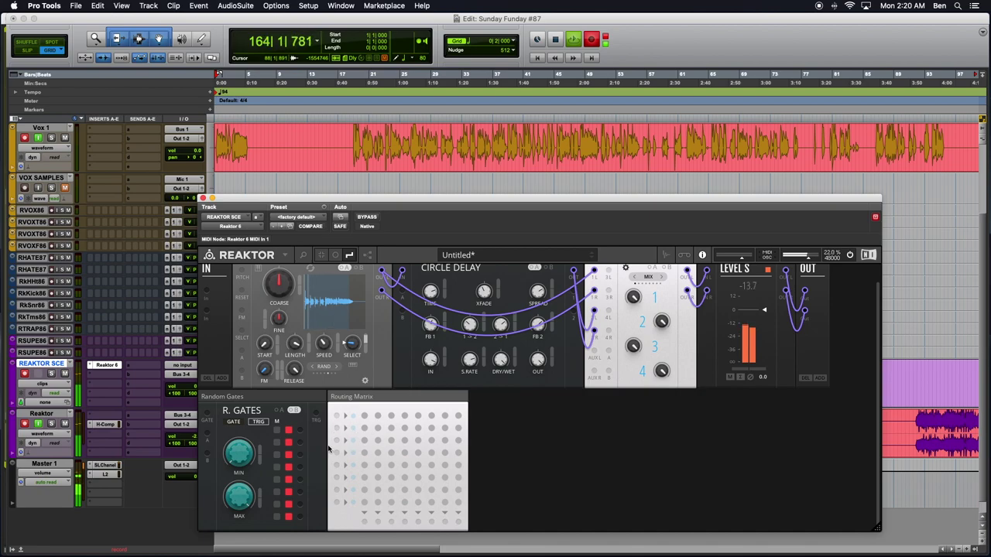
# Connect the first Random Gates output to the first Routing Matrix input and color the wire green
pyautogui.moveTo(302, 432); pyautogui.dragTo(334, 417)
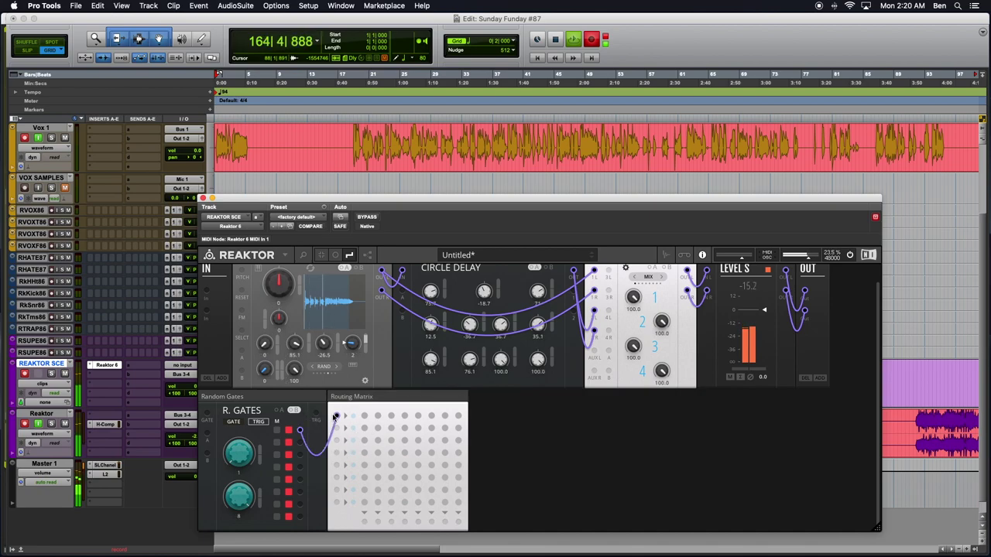
pyautogui.rightClick(337, 419)
pyautogui.moveTo(354, 417)
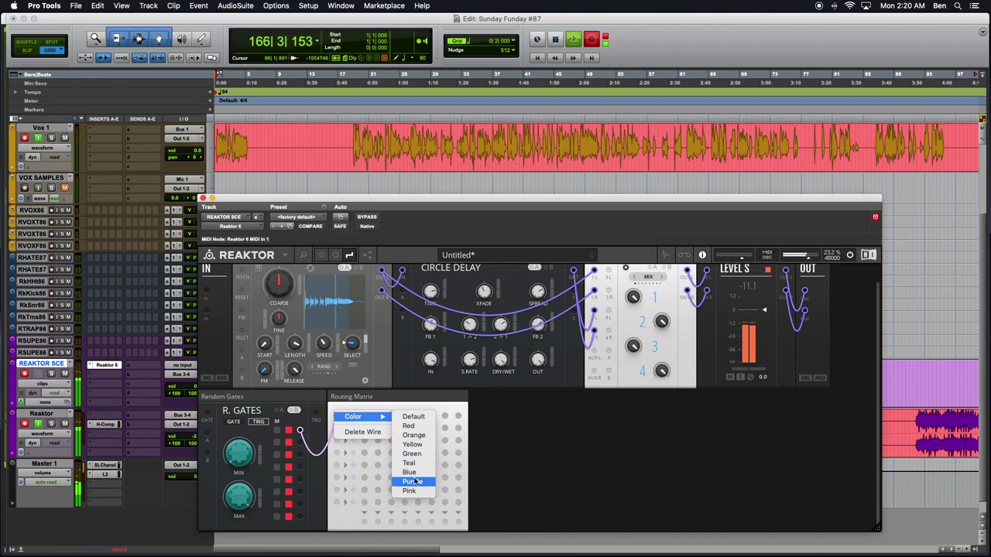
pyautogui.click(411, 454)
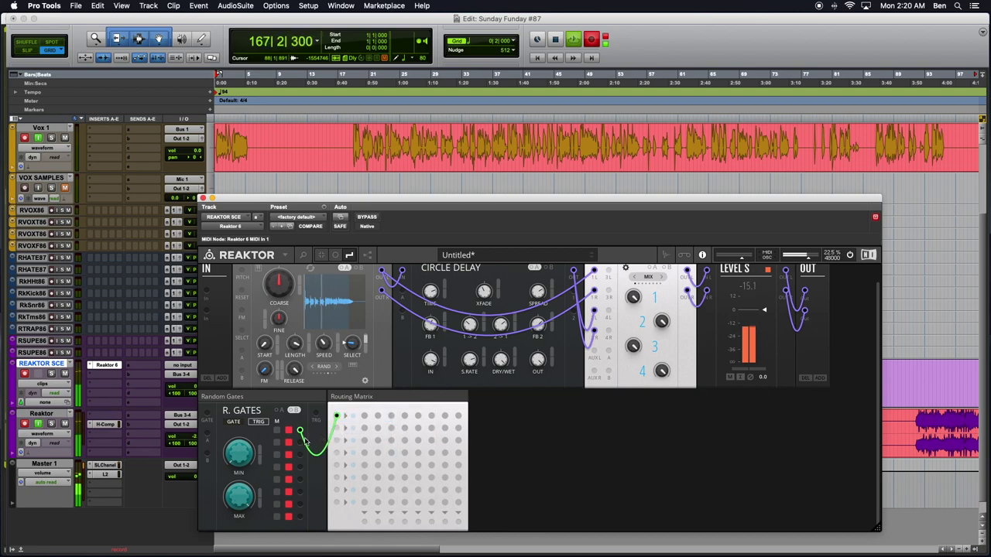
# Connect Random Gates outputs 2 through 7 to the corresponding Routing Matrix inputs
pyautogui.moveTo(336, 429); pyautogui.dragTo(337, 427)
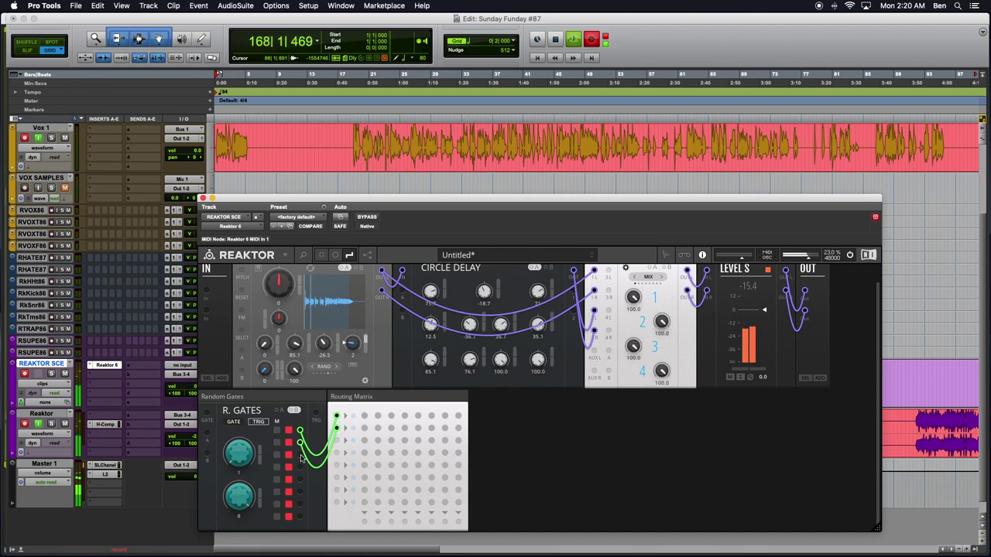
pyautogui.moveTo(299, 455); pyautogui.dragTo(338, 441)
pyautogui.moveTo(302, 470); pyautogui.dragTo(338, 454)
pyautogui.moveTo(302, 480); pyautogui.dragTo(337, 491)
pyautogui.scroll(2, 933, 403)
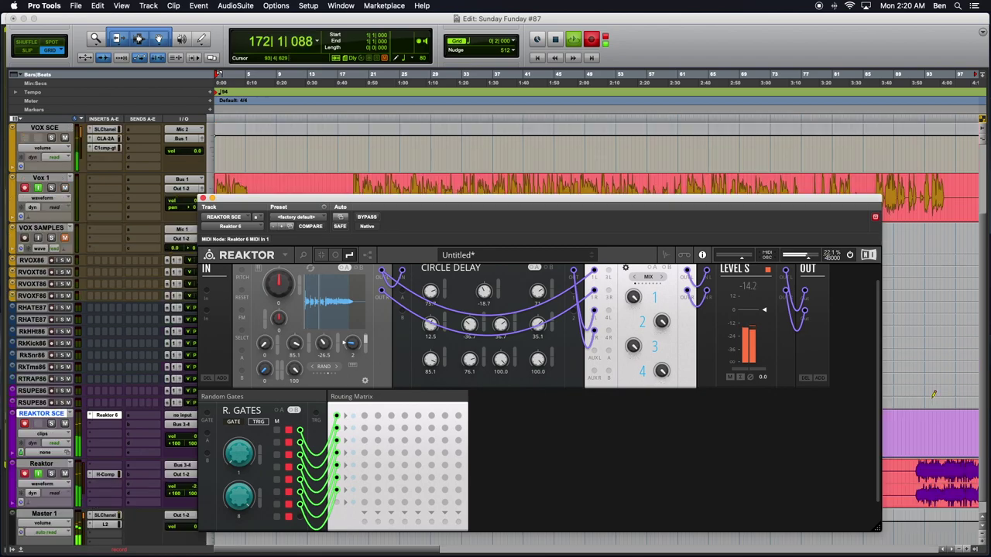
pyautogui.scroll(2, 932, 403)
pyautogui.scroll(-1, 932, 403)
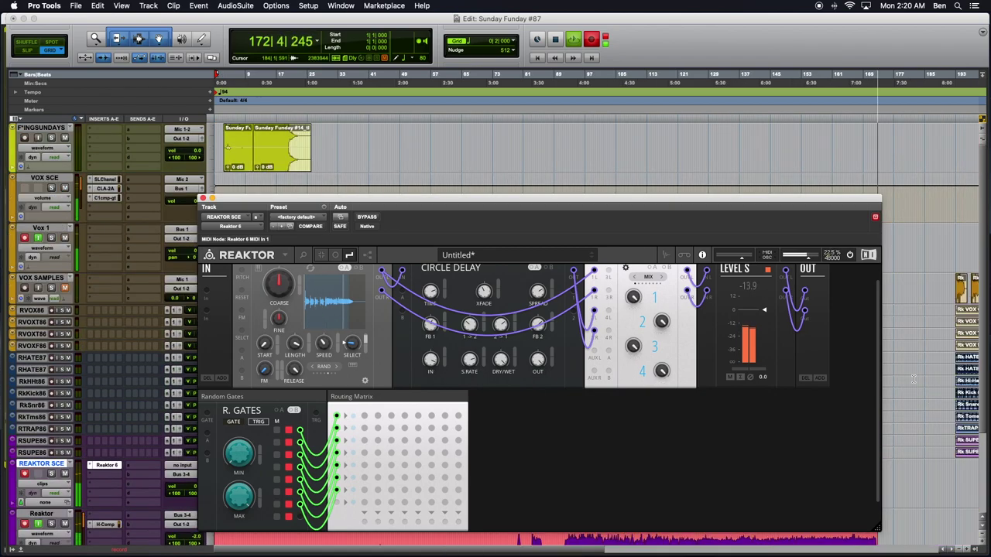
pyautogui.scroll(-2, 487, 471)
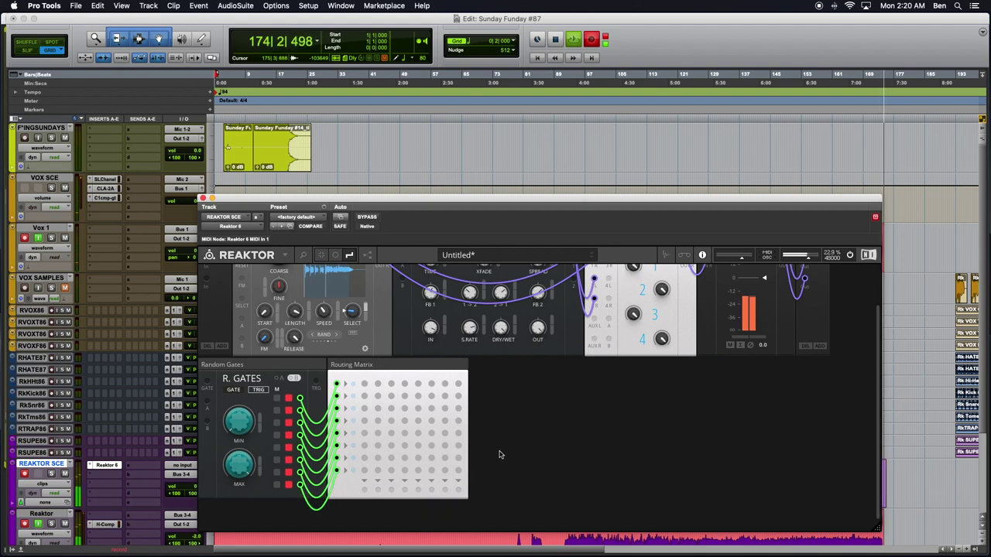
pyautogui.doubleClick(519, 432)
pyautogui.write('Rout')
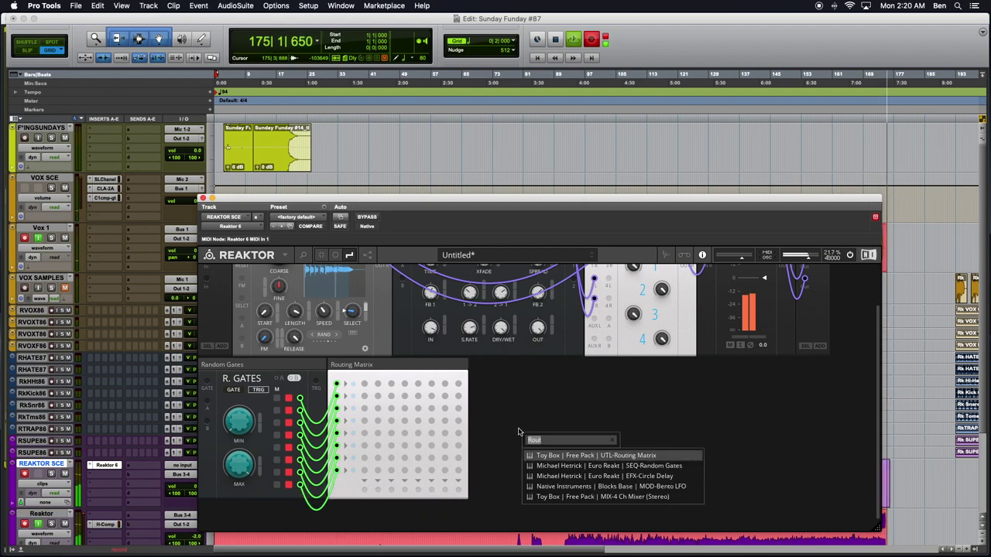
pyautogui.press('Escape')
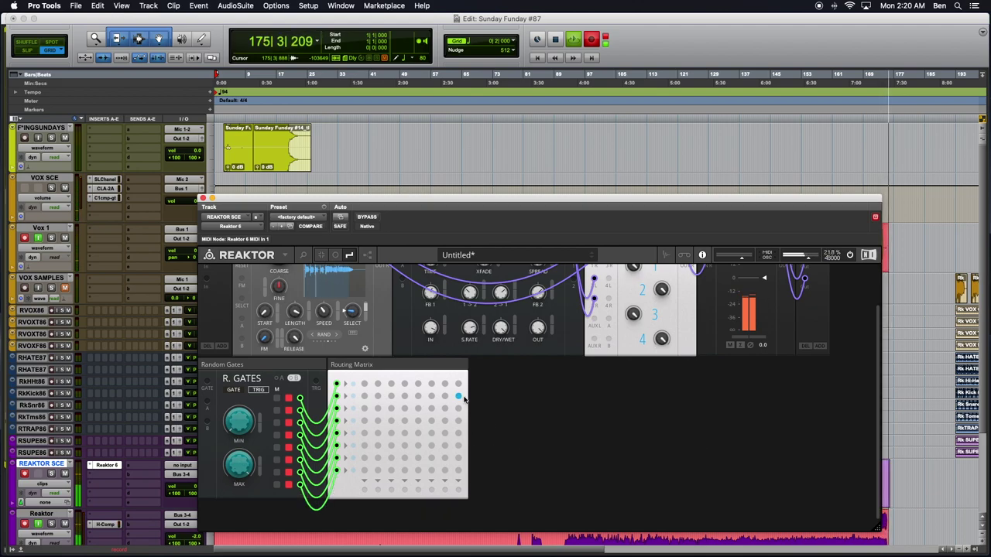
# Delete the Routing Matrix and Random Gates blocks from the rack's lower row
pyautogui.rightClick(379, 369)
pyautogui.press('Escape')
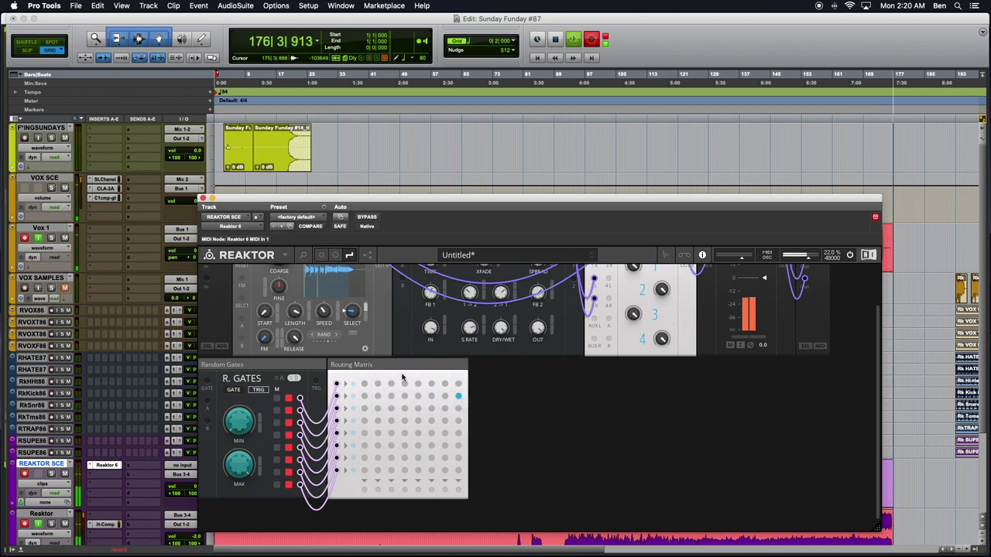
pyautogui.rightClick(388, 365)
pyautogui.press('Escape')
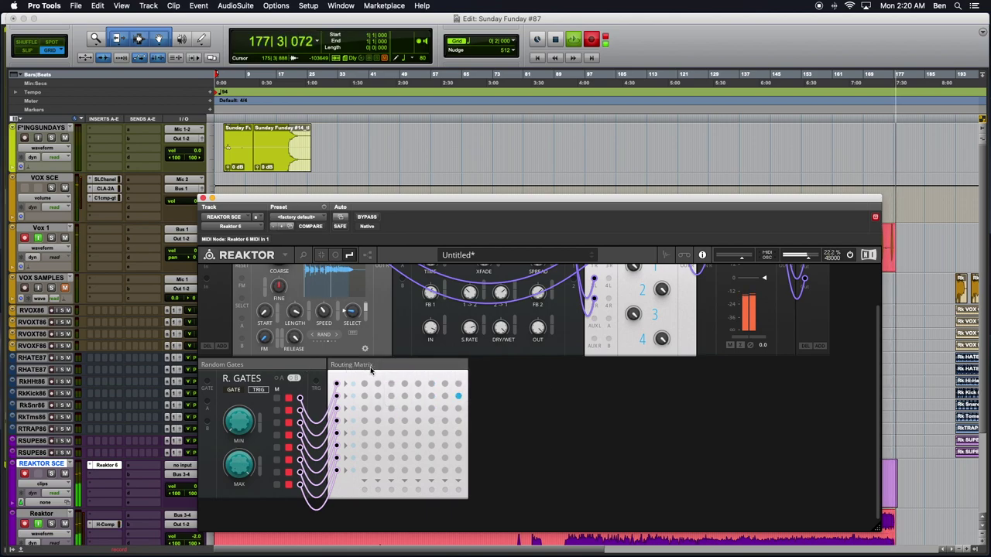
pyautogui.rightClick(443, 363)
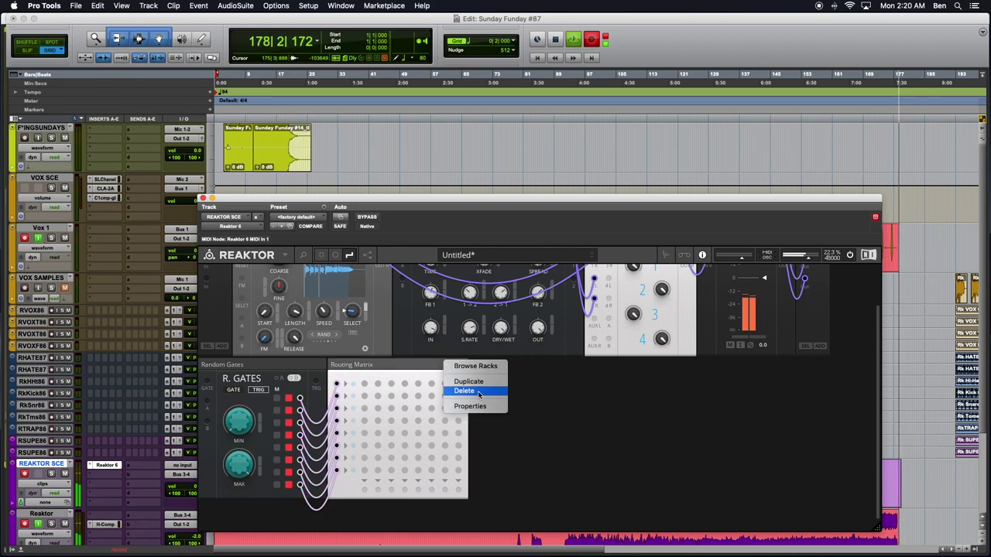
pyautogui.click(478, 393)
pyautogui.rightClick(275, 364)
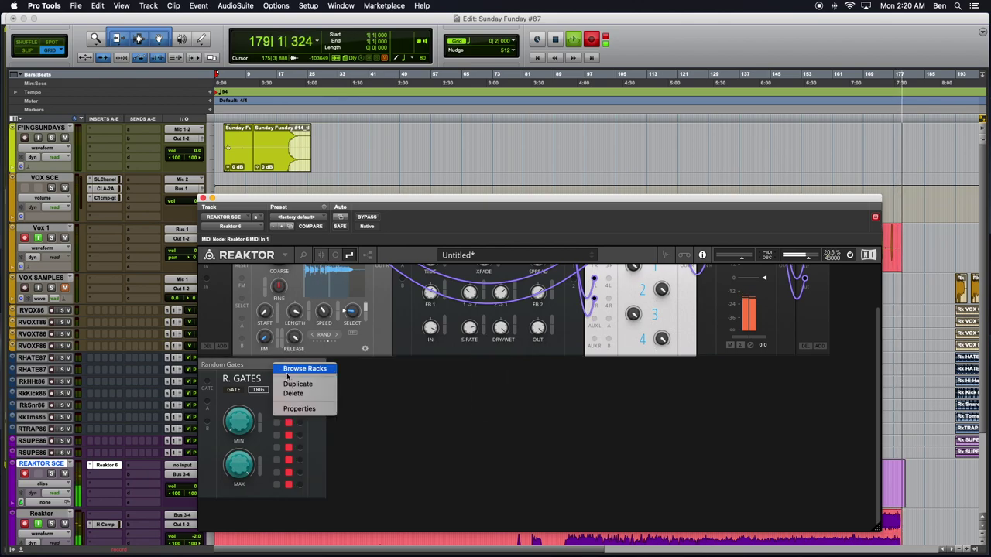
pyautogui.click(293, 393)
pyautogui.moveTo(350, 361); pyautogui.dragTo(288, 331)
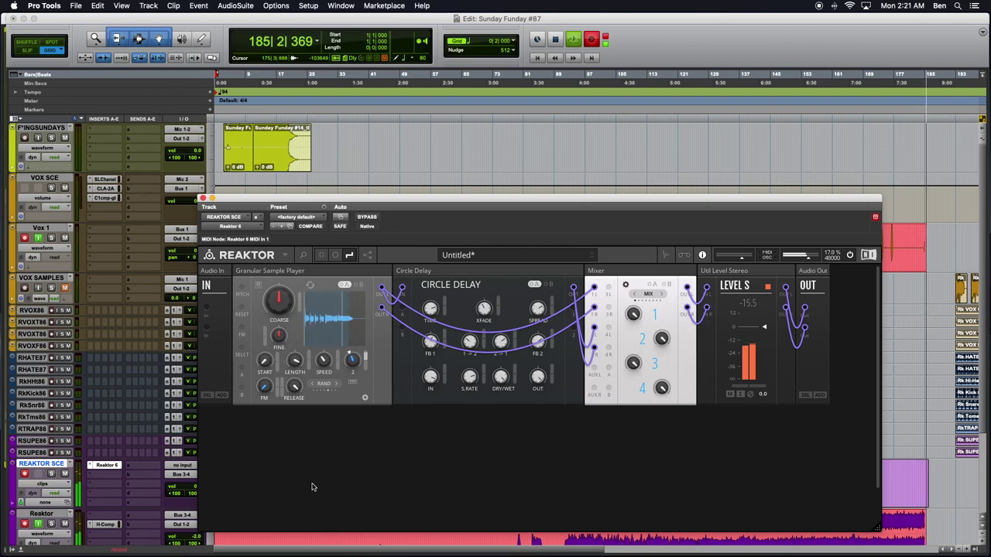
# Add the Blocks Base UTL-Util Note In block and place it between Audio In and the Granular Sample Player
pyautogui.rightClick(347, 439)
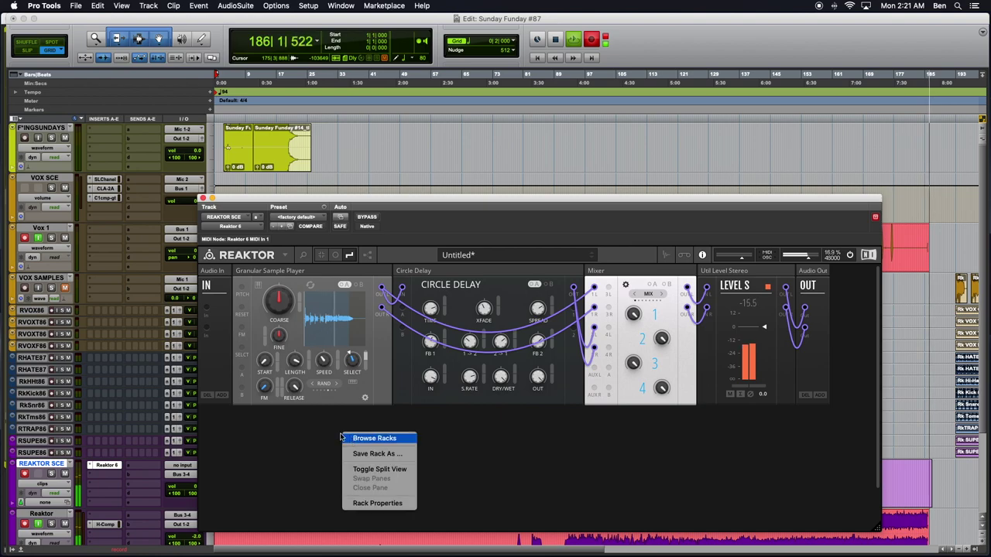
pyautogui.click(316, 435)
pyautogui.rightClick(297, 422)
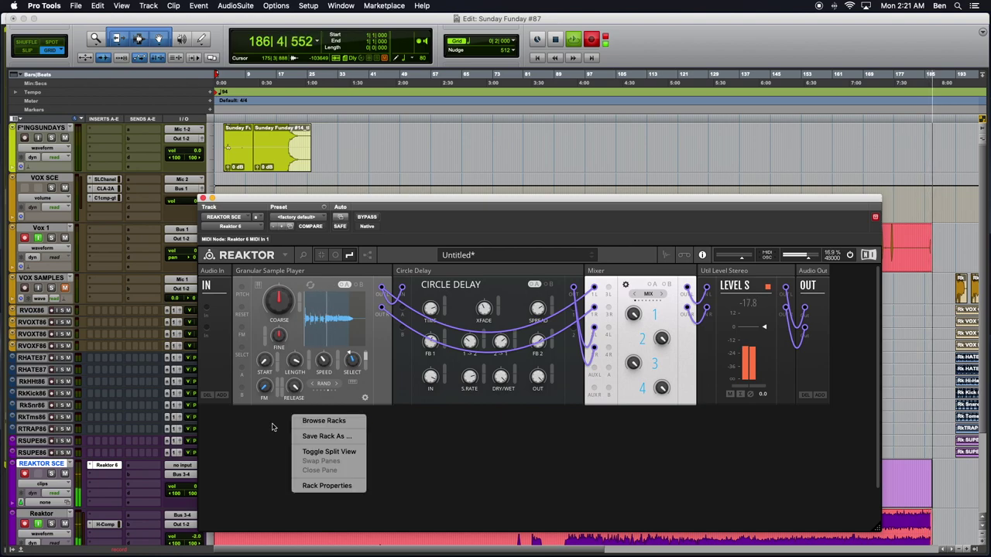
pyautogui.click(298, 422)
pyautogui.write('Ut')
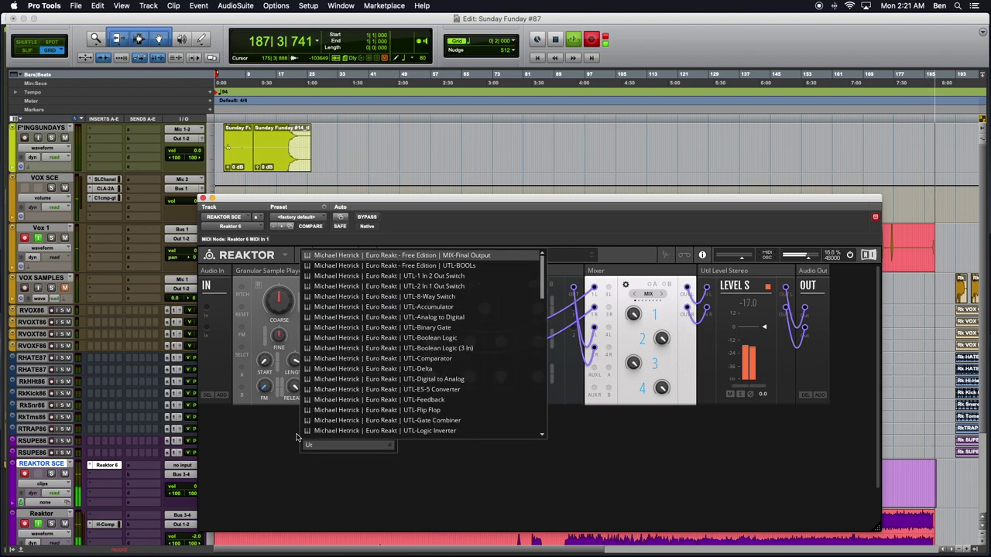
pyautogui.write('il')
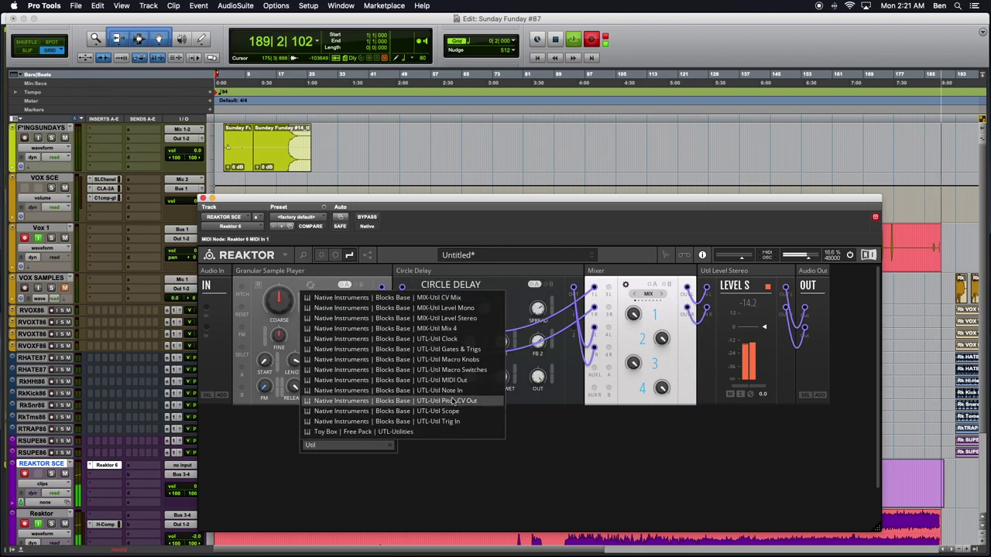
pyautogui.press('BackSpace')
pyautogui.press('BackSpace')
pyautogui.press('BackSpace')
pyautogui.press('BackSpace')
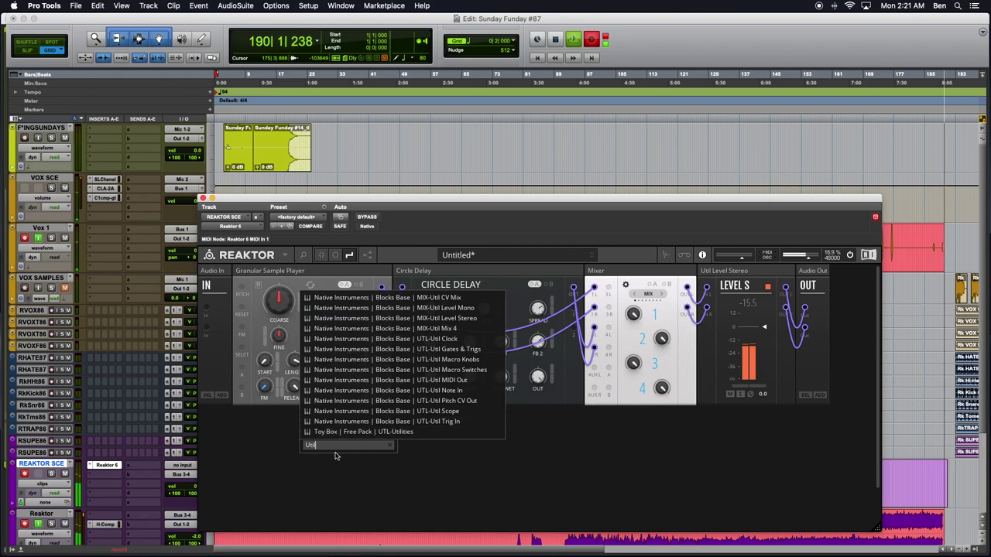
pyautogui.write('Not')
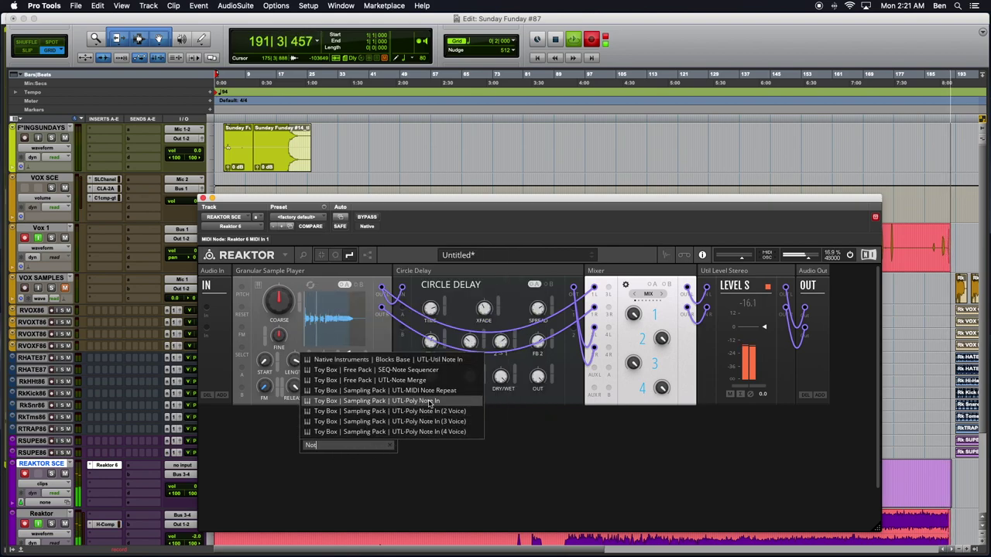
pyautogui.click(435, 362)
pyautogui.moveTo(253, 419); pyautogui.dragTo(228, 283)
pyautogui.moveTo(315, 272); pyautogui.dragTo(334, 290)
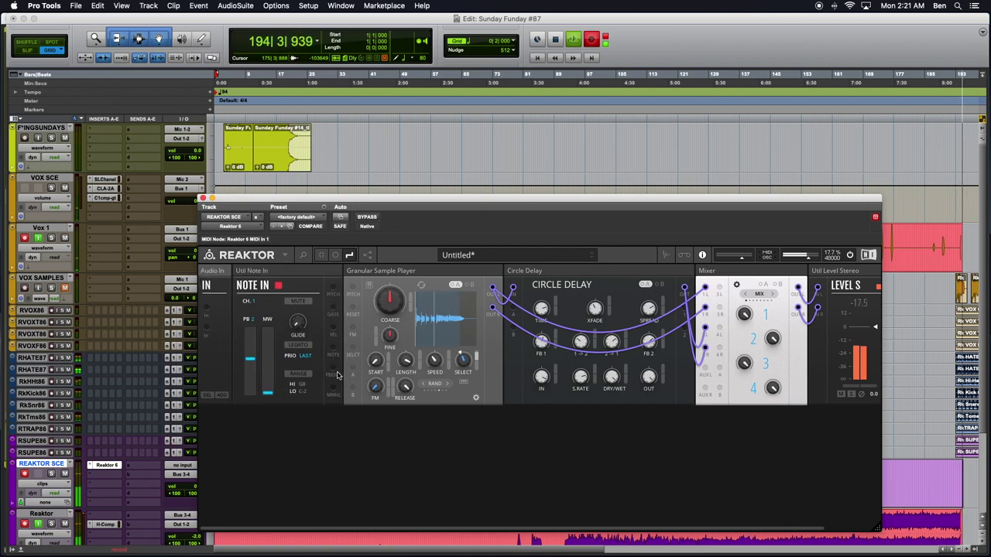
# Connect the Note In mod wheel output to the Granular Sample Player's modulation A input and color the wire blue
pyautogui.moveTo(333, 388); pyautogui.dragTo(352, 369)
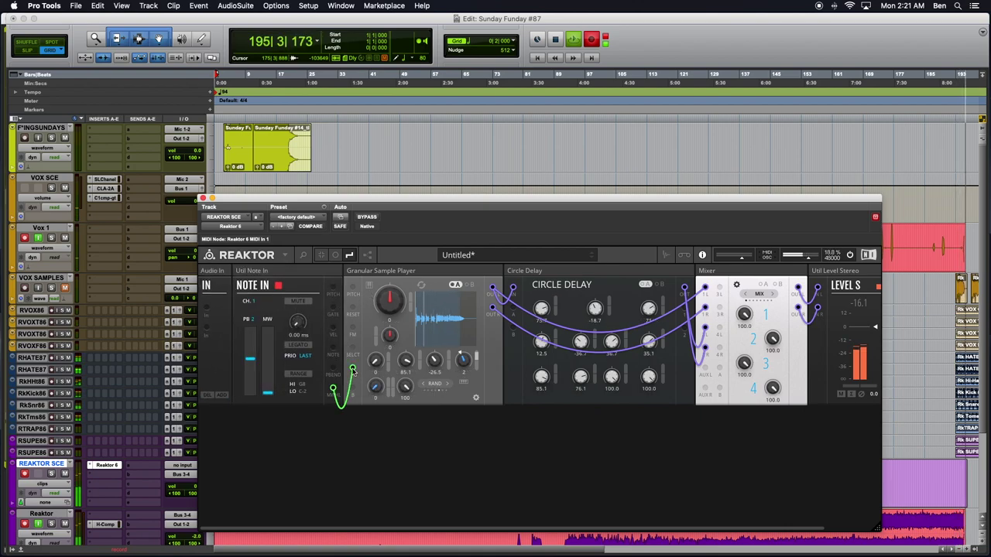
pyautogui.rightClick(348, 365)
pyautogui.moveTo(367, 369)
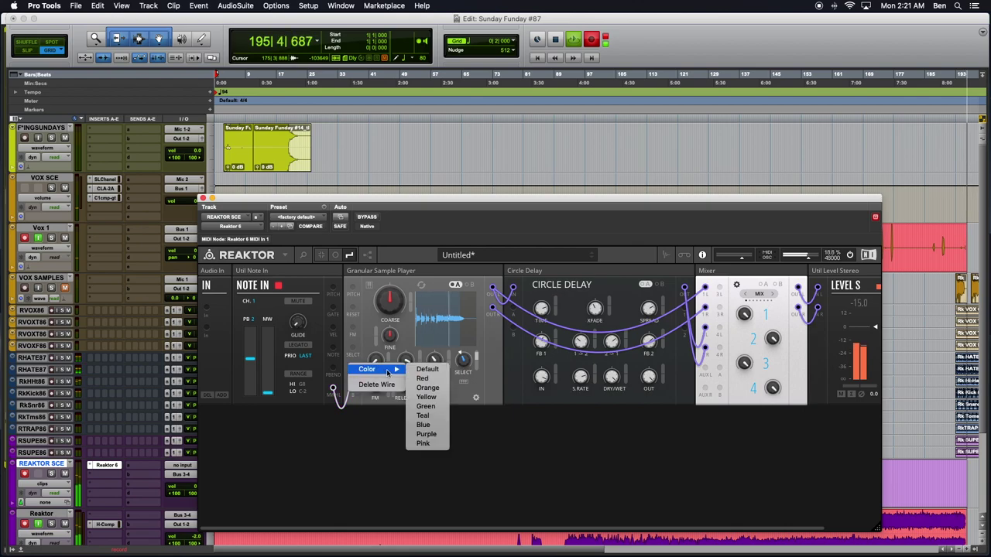
pyautogui.click(425, 425)
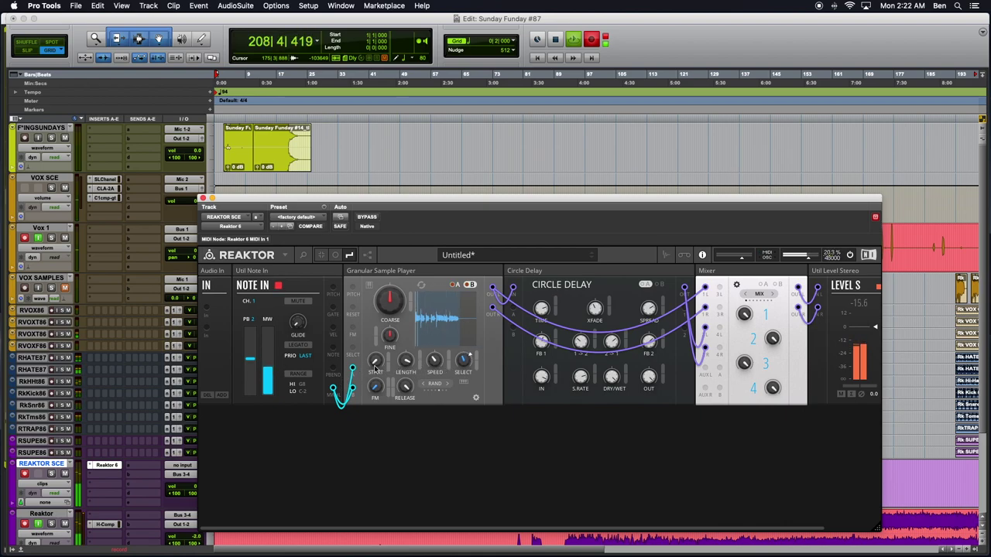
# Close the Reaktor window and examine the recorded tracks on the timeline
pyautogui.moveTo(452, 366)
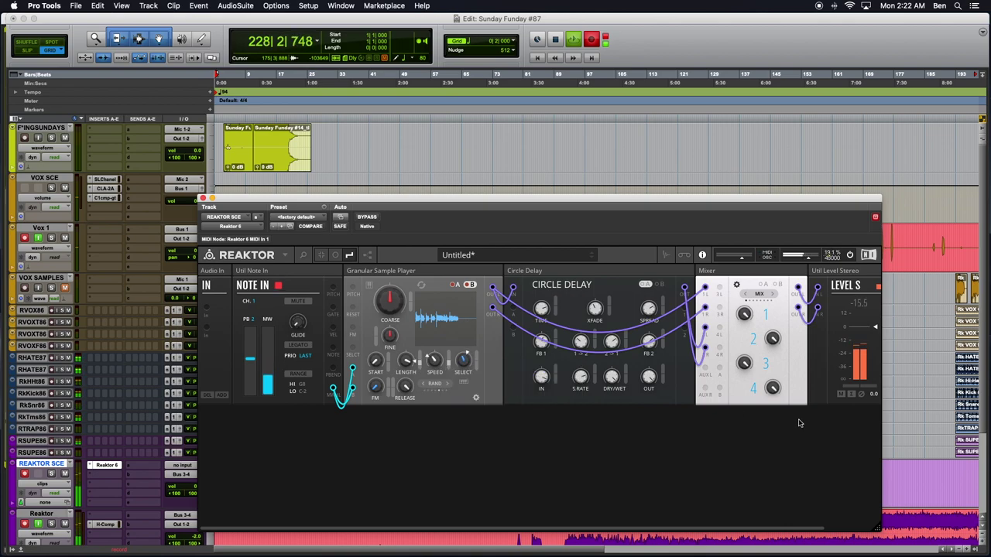
pyautogui.scroll(-3, 880, 407)
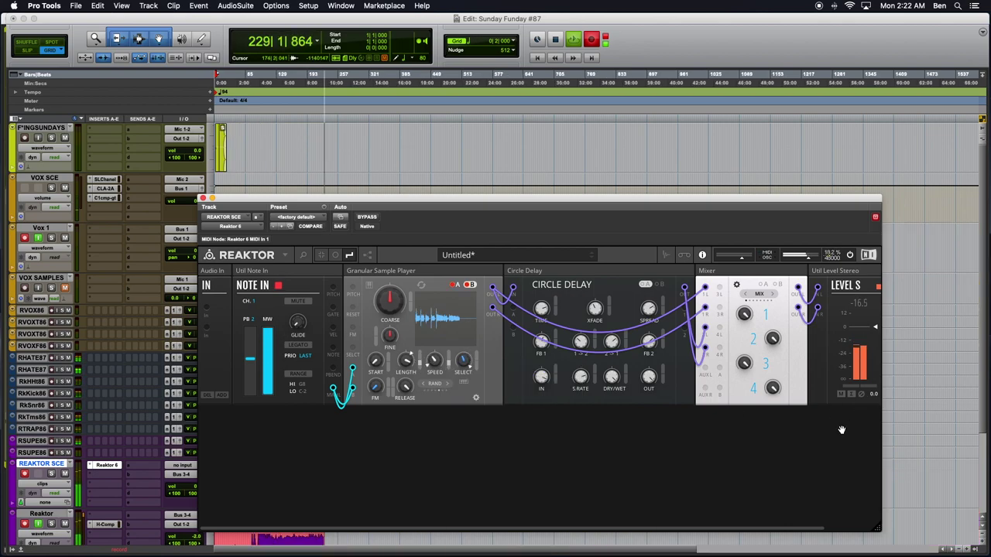
pyautogui.click(203, 199)
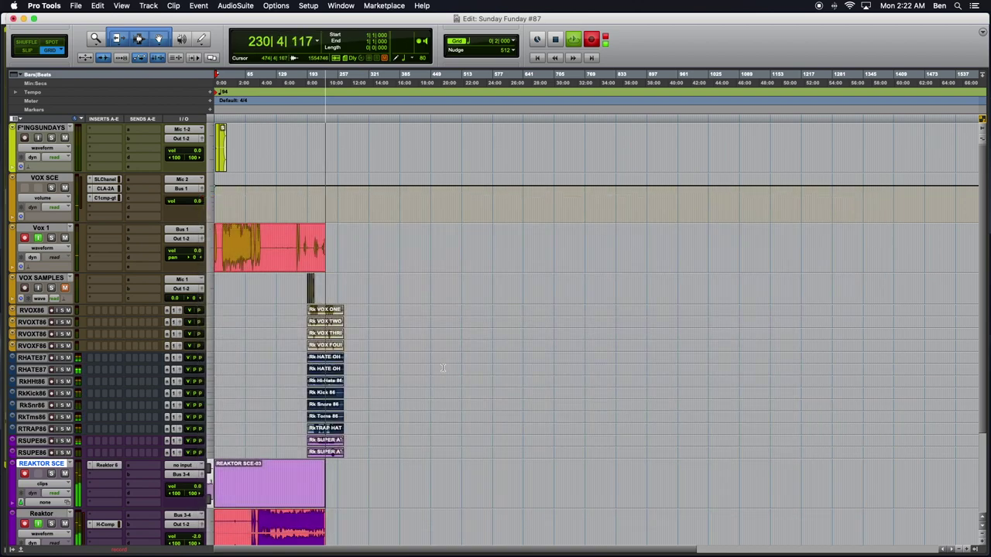
pyautogui.scroll(3, 416, 393)
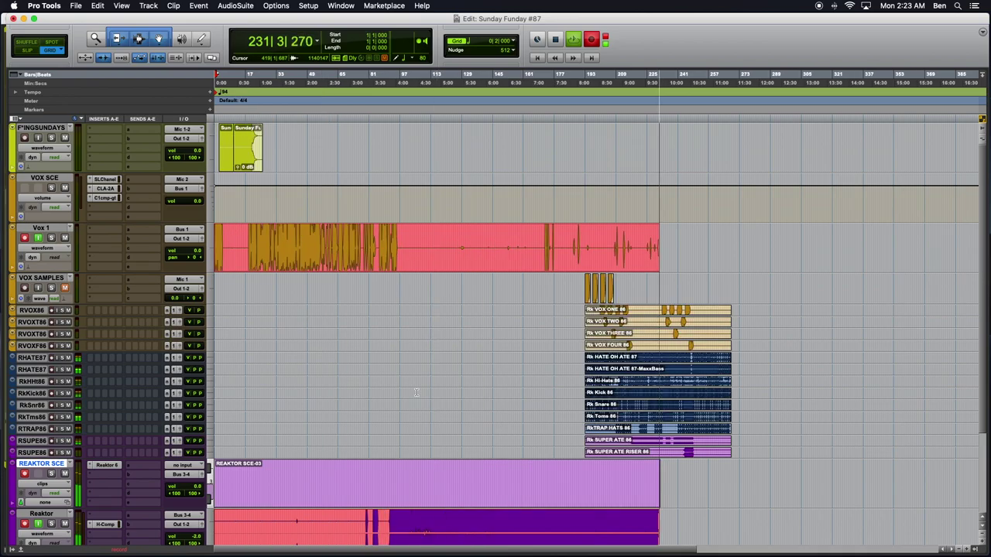
pyautogui.scroll(3, 413, 384)
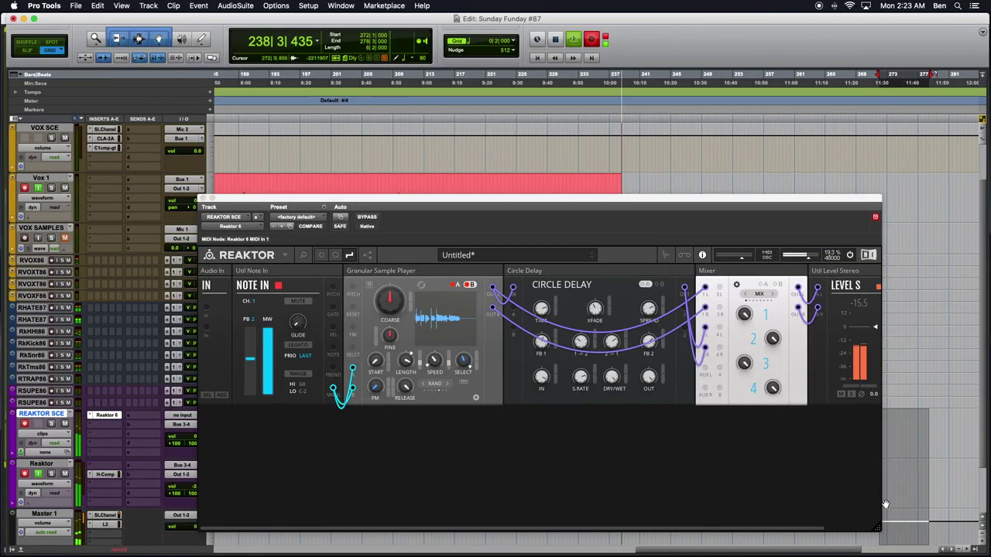
# Enlarge the Reaktor window to fit the rack, move it below the vocal tracks, and show the Granular Sample Player's Mod B amounts
pyautogui.moveTo(878, 530); pyautogui.dragTo(900, 444)
pyautogui.moveTo(935, 426); pyautogui.dragTo(972, 420)
pyautogui.moveTo(595, 203); pyautogui.dragTo(552, 309)
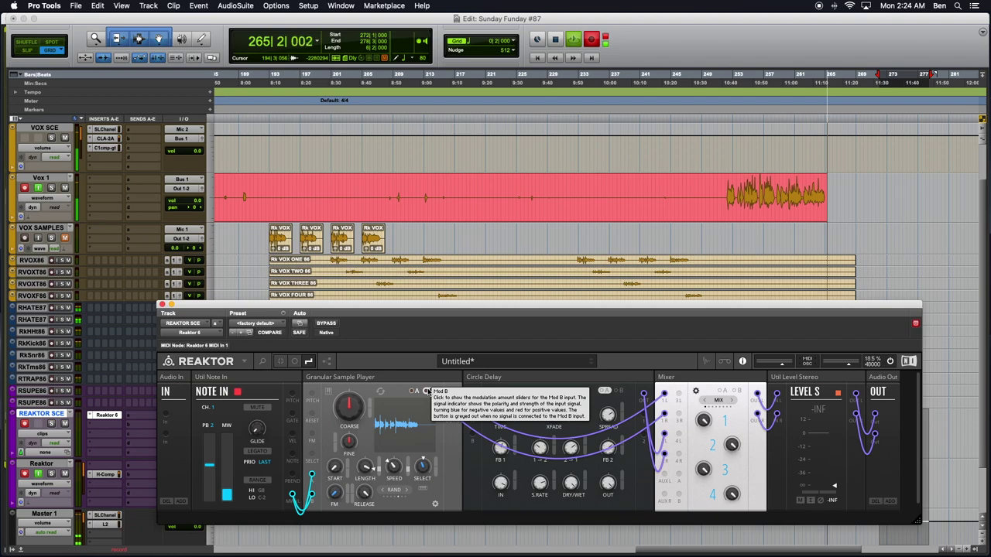
pyautogui.click(428, 391)
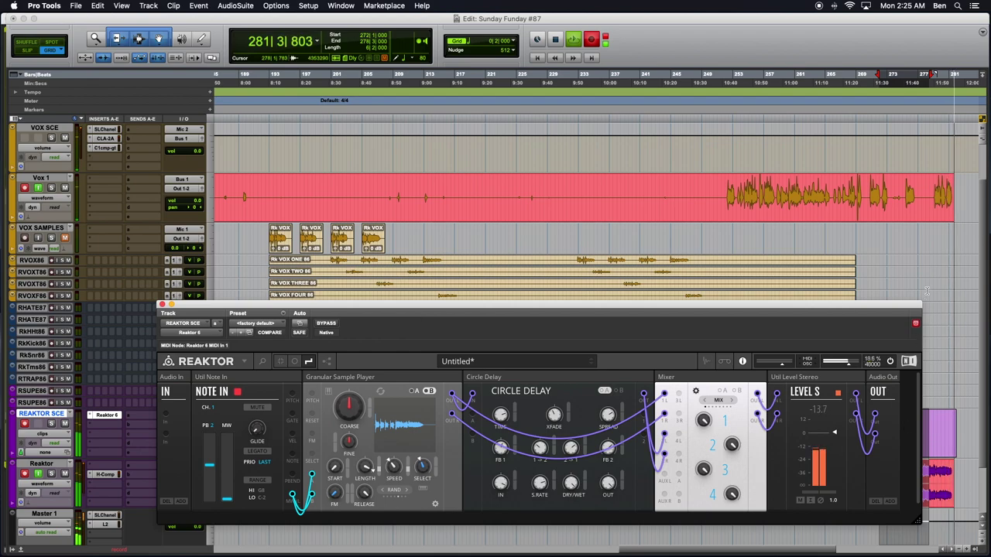
# Set the Util Level Stereo output to -25.6, and narrow the Reaktor window and move it up to uncover the Reaktor audio track
pyautogui.click(756, 375)
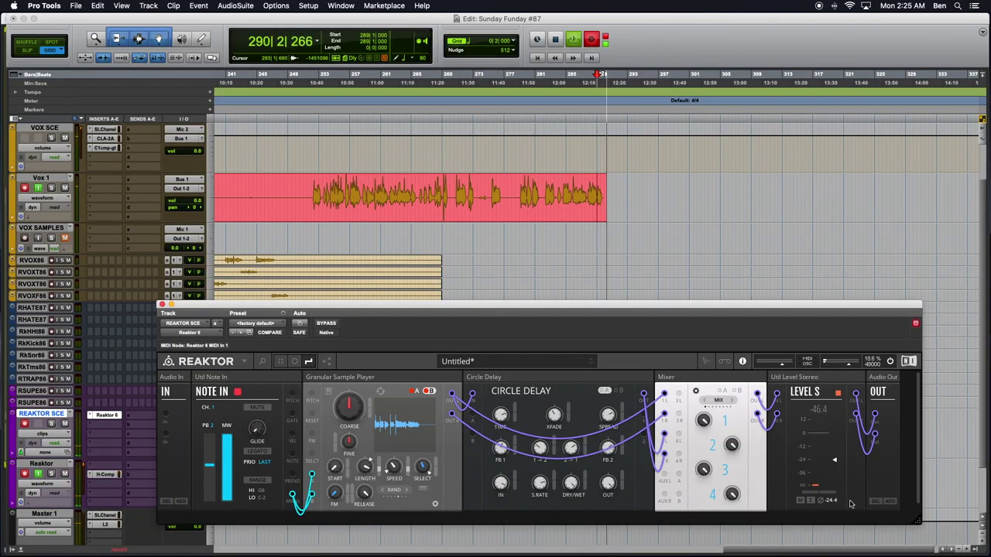
pyautogui.moveTo(915, 522); pyautogui.dragTo(911, 516)
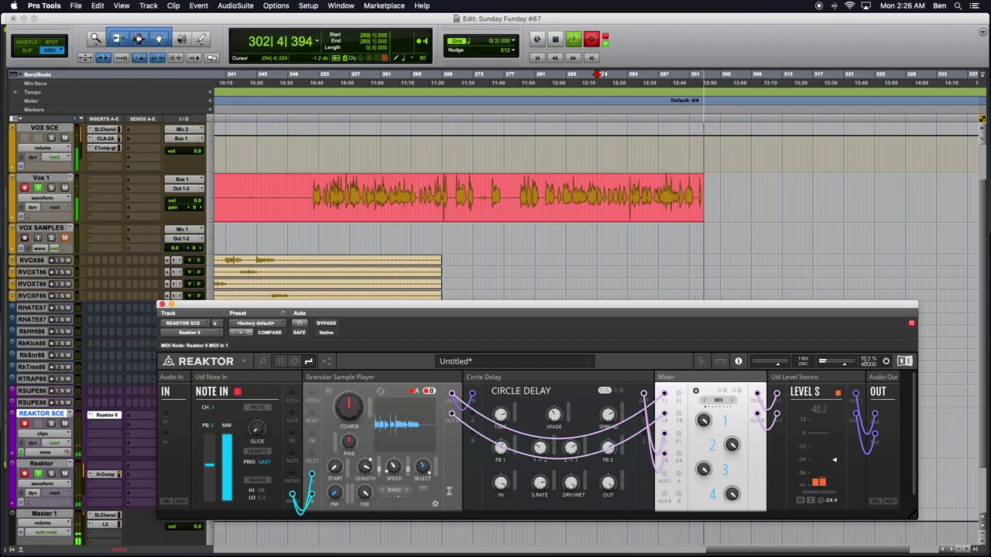
pyautogui.moveTo(836, 460); pyautogui.dragTo(847, 422)
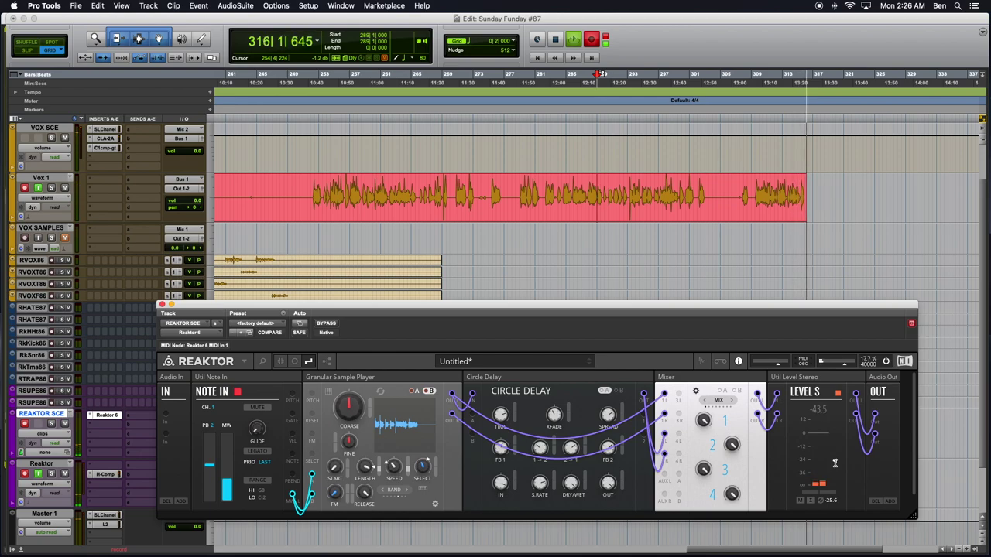
pyautogui.moveTo(913, 516)
pyautogui.mouseDown()
pyautogui.moveTo(905, 505)
pyautogui.moveTo(903, 519)
pyautogui.mouseUp()
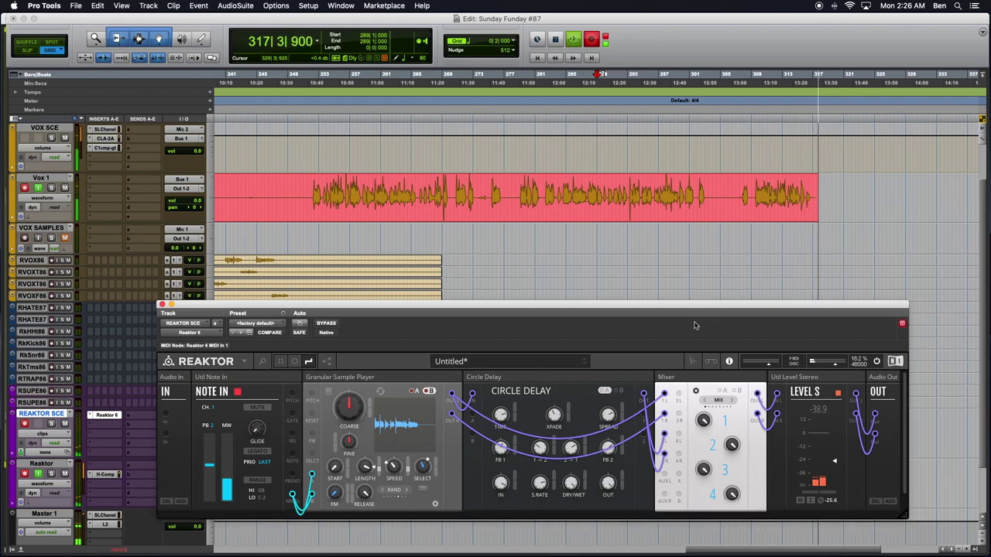
pyautogui.moveTo(643, 307); pyautogui.dragTo(644, 233)
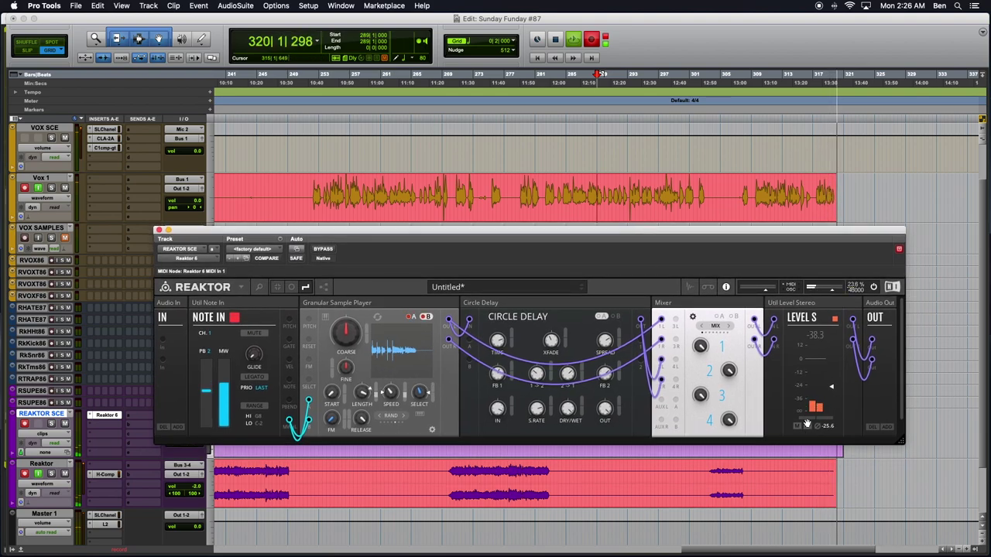
# Ride the Util Level Stereo output level up and down during recording, ending fully lowered at -INF
pyautogui.moveTo(830, 387); pyautogui.dragTo(832, 369)
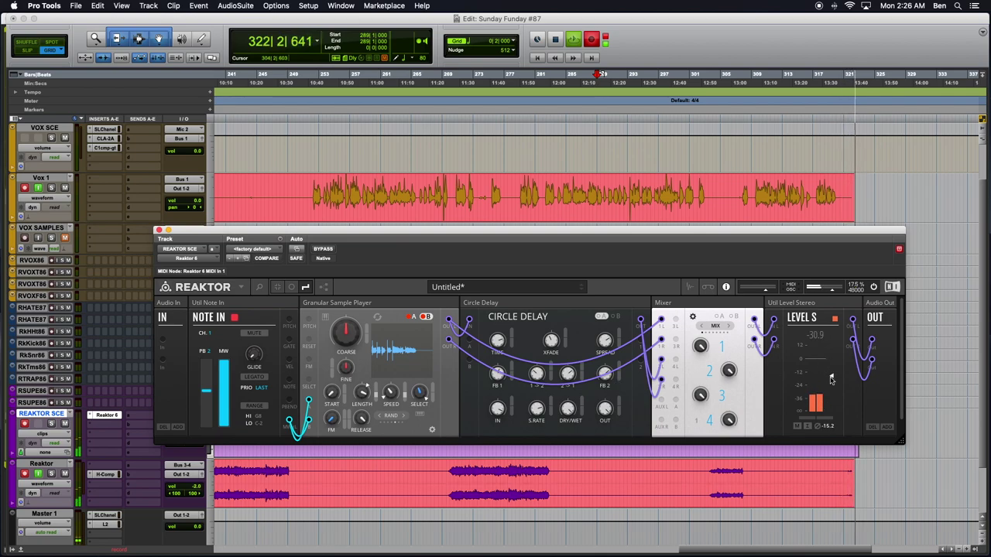
pyautogui.moveTo(831, 380); pyautogui.dragTo(830, 412)
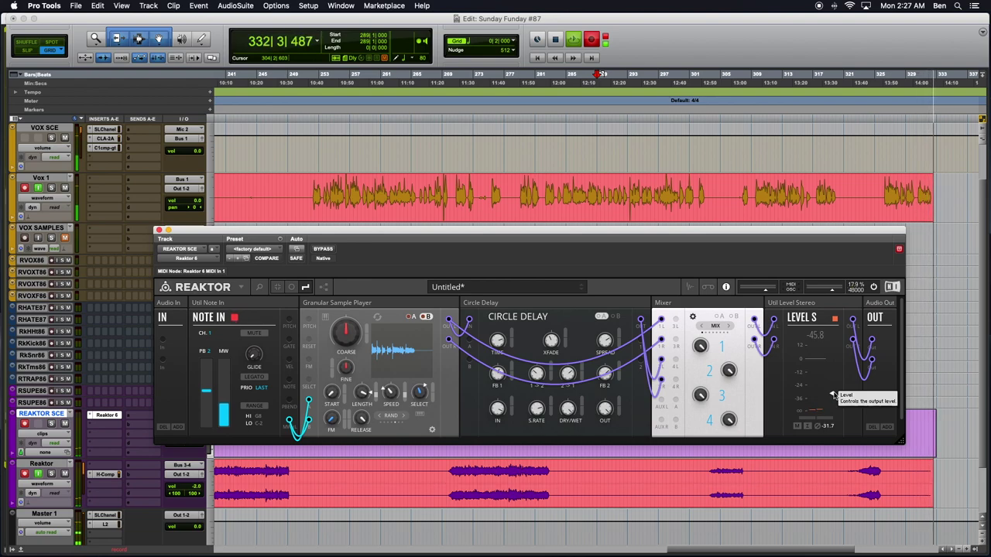
pyautogui.moveTo(834, 396); pyautogui.dragTo(833, 390)
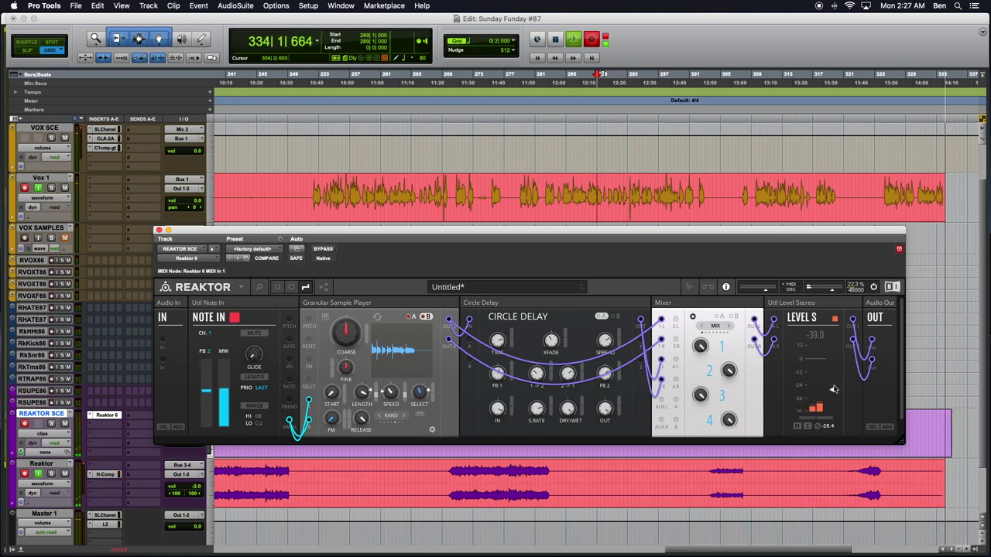
pyautogui.moveTo(833, 387); pyautogui.dragTo(833, 410)
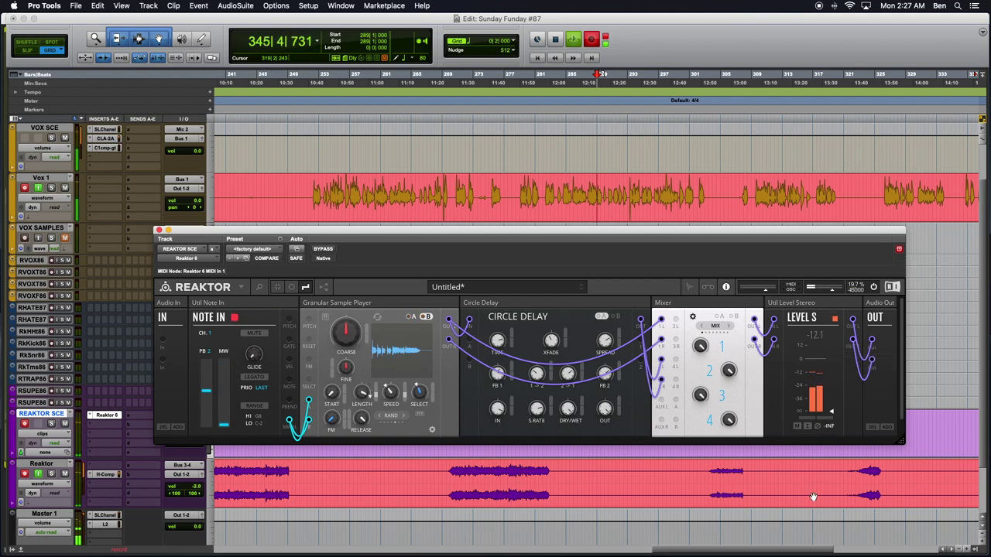
# Start MIDI & OSC Learn for the Util Level Stereo output level
pyautogui.rightClick(830, 400)
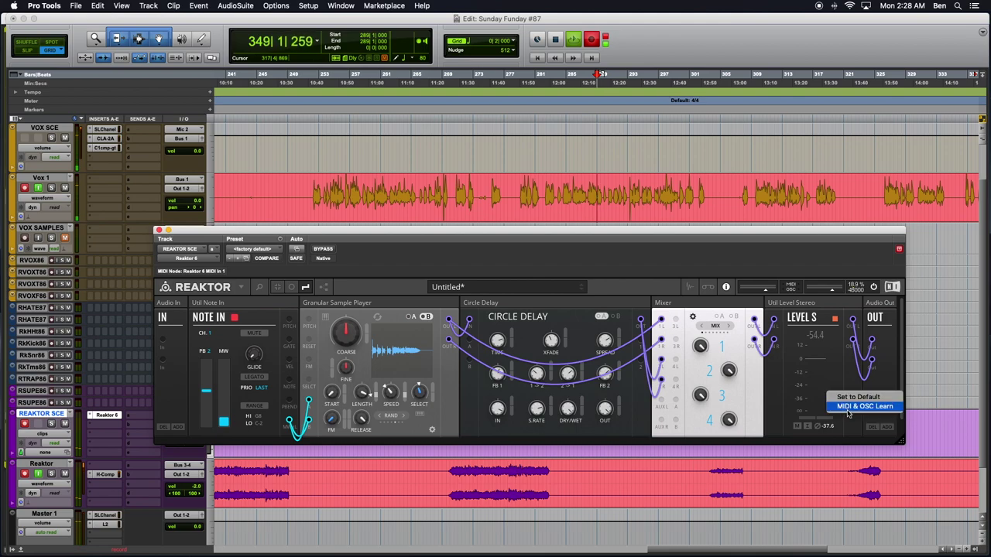
pyautogui.click(848, 411)
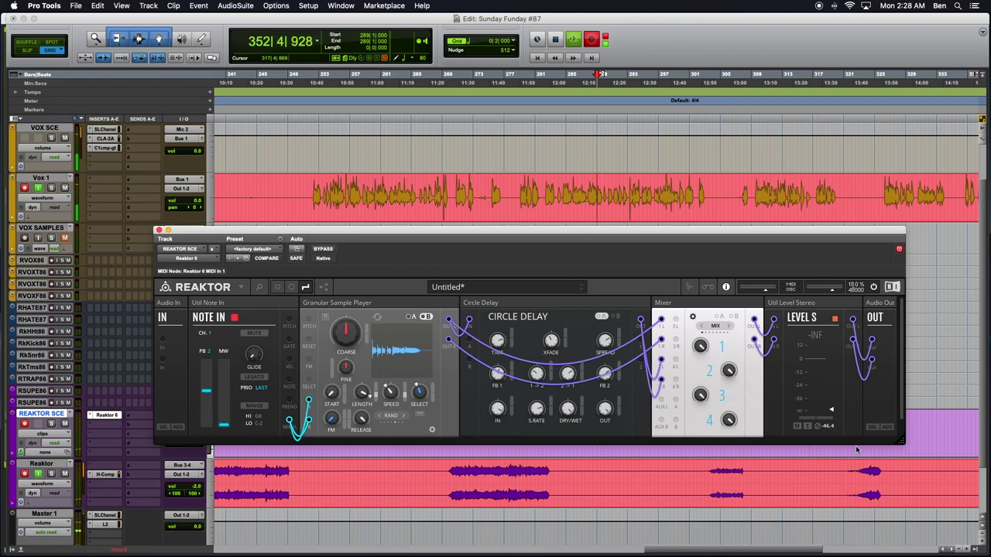
# Select and enlarge the Reaktor audio track, and move the Reaktor window up to uncover both waveform channels
pyautogui.scroll(2, 848, 464)
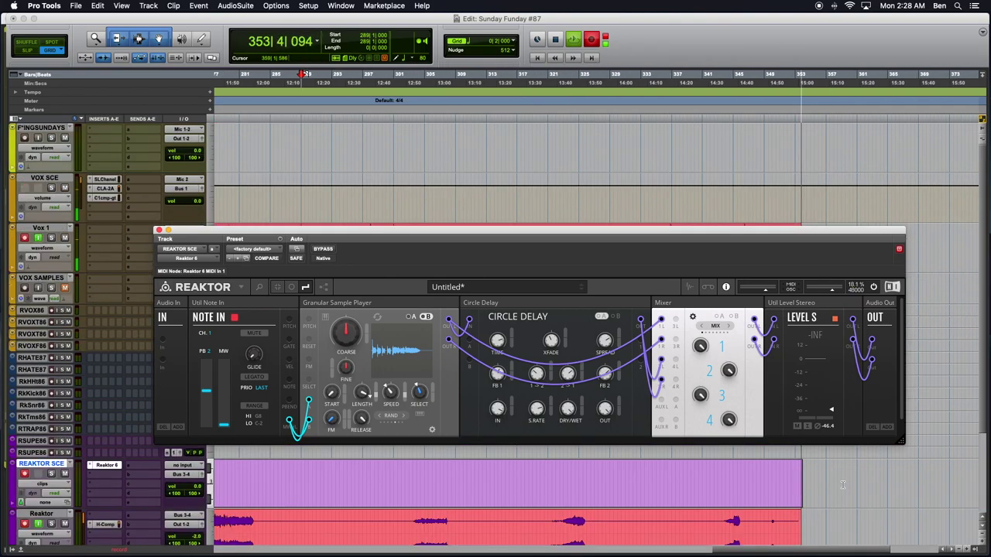
pyautogui.scroll(-2, 842, 485)
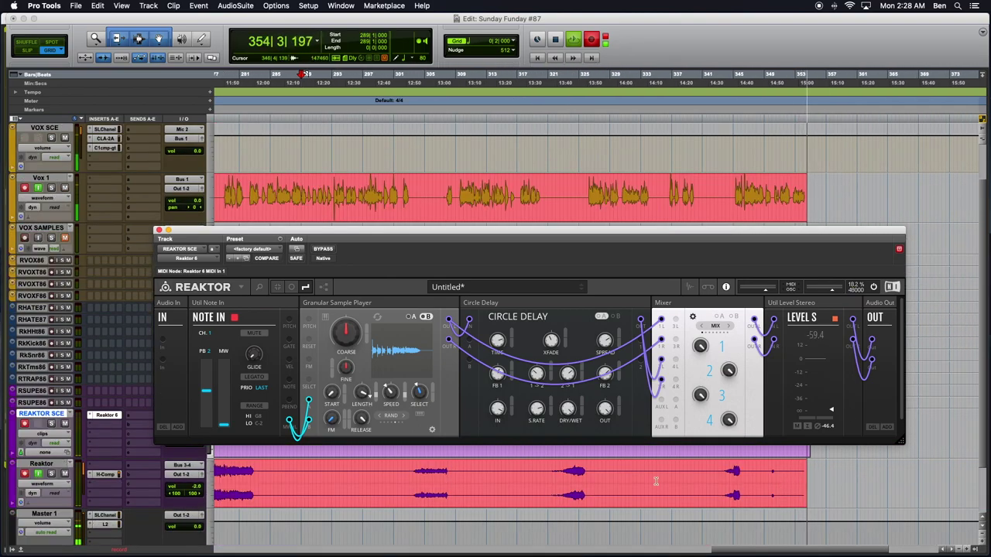
pyautogui.click(42, 463)
pyautogui.scroll(-2, 93, 465)
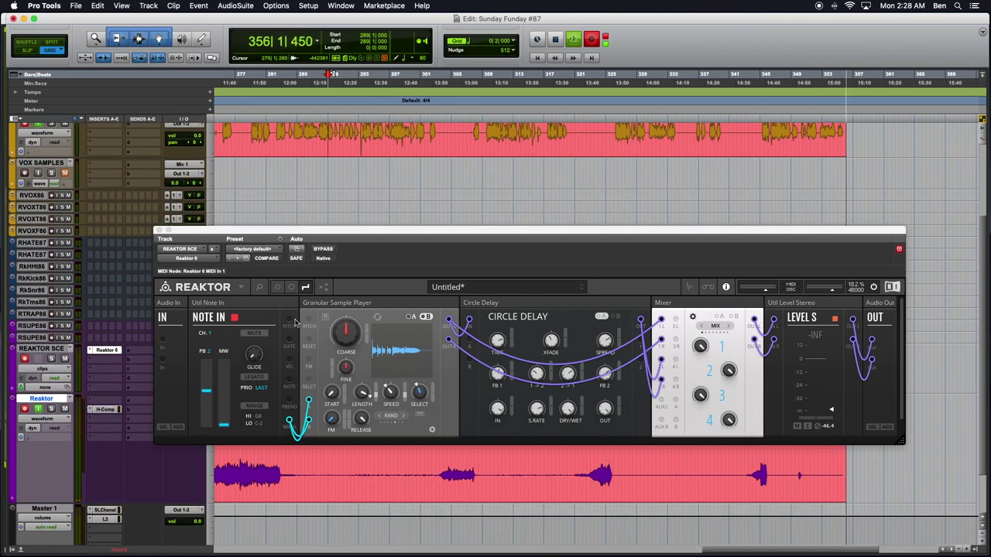
pyautogui.moveTo(332, 231); pyautogui.dragTo(326, 164)
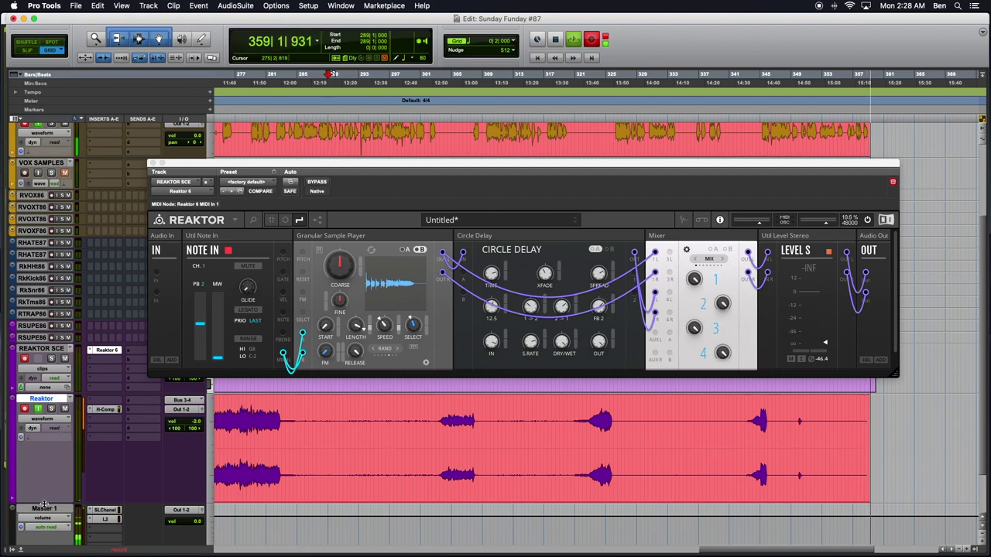
# Try different heights for the Reaktor audio track, shrinking it to its smallest size
pyautogui.hotkey('ctrl', 'Down')
pyautogui.hotkey('ctrl', 'Down')
pyautogui.hotkey('ctrl', 'Down')
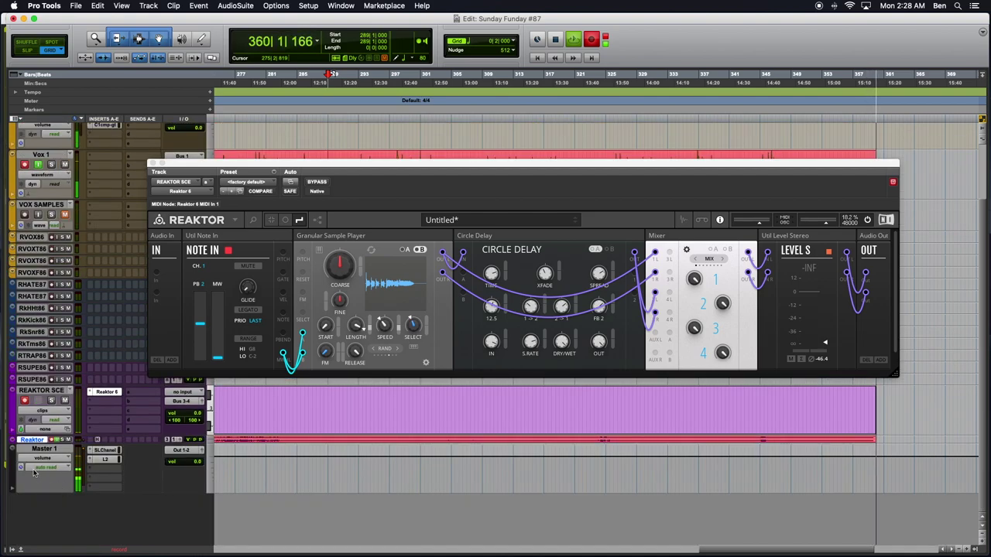
pyautogui.hotkey('ctrl', 'Up')
pyautogui.hotkey('ctrl', 'Down')
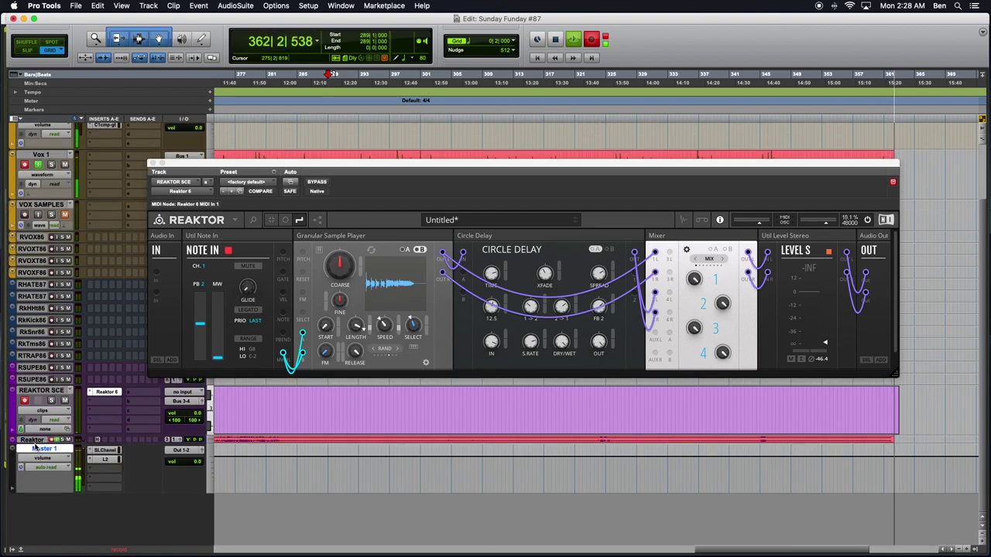
pyautogui.hotkey('ctrl', 'Up')
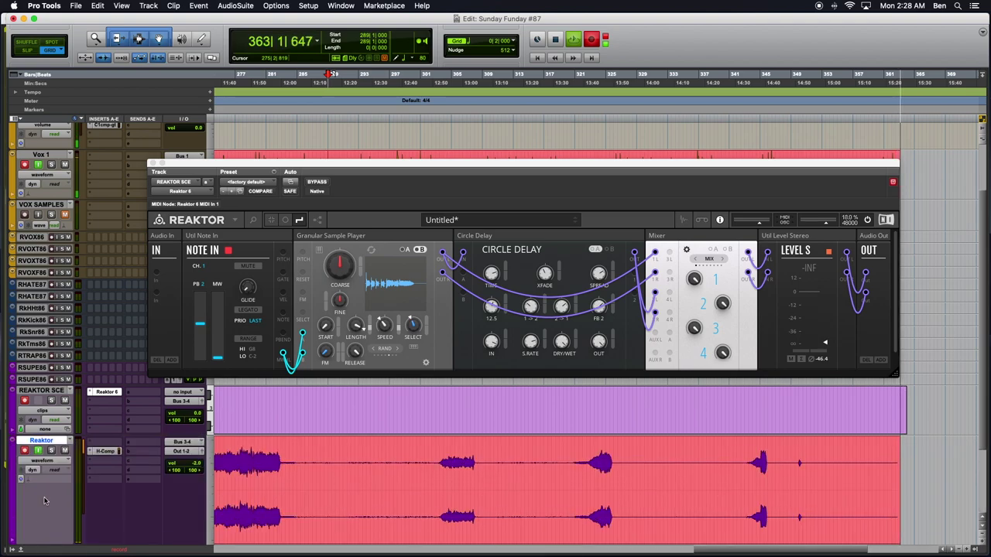
pyautogui.scroll(-3, 46, 443)
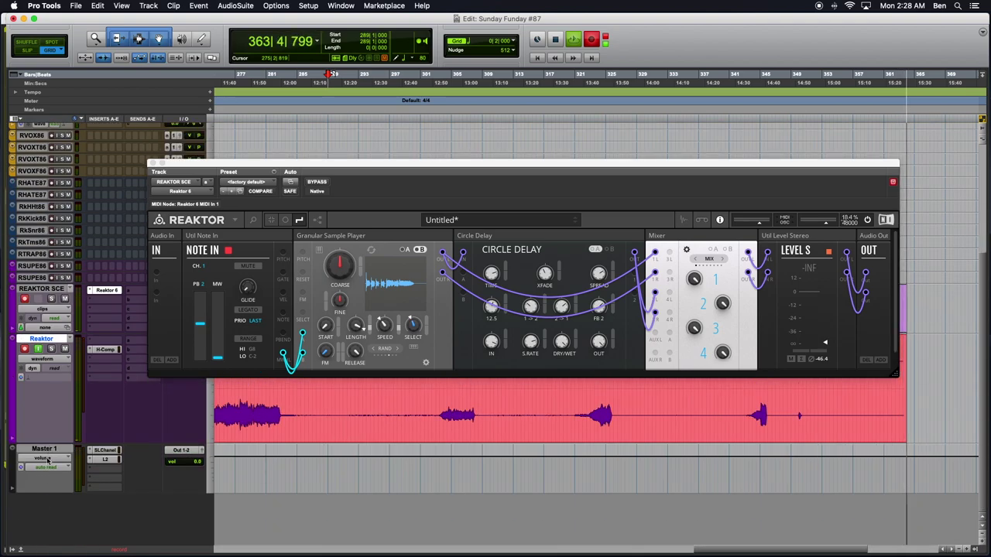
pyautogui.moveTo(46, 443); pyautogui.dragTo(44, 465)
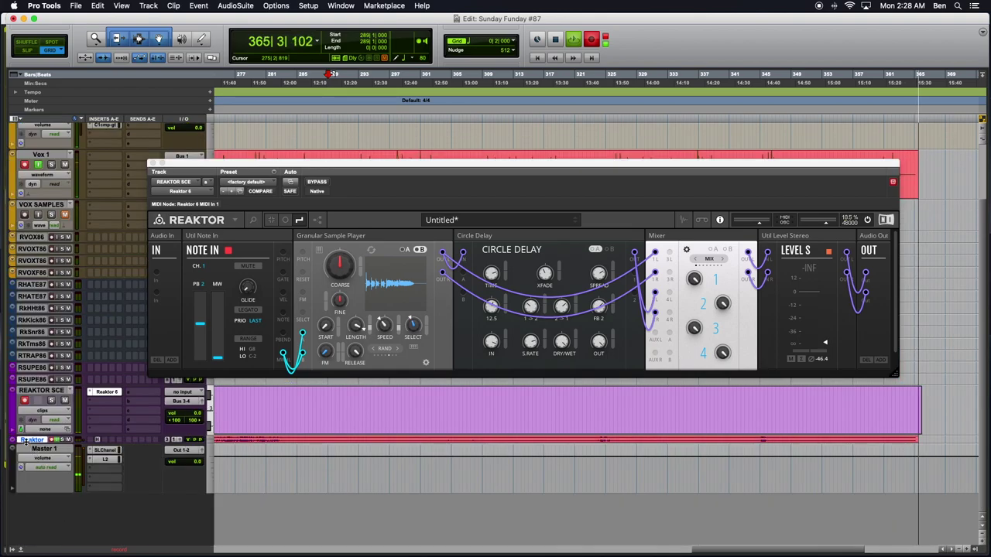
# Enlarge the Reaktor audio track until its waveform fills the timeline area below the Reaktor window
pyautogui.moveTo(44, 446); pyautogui.dragTo(40, 525)
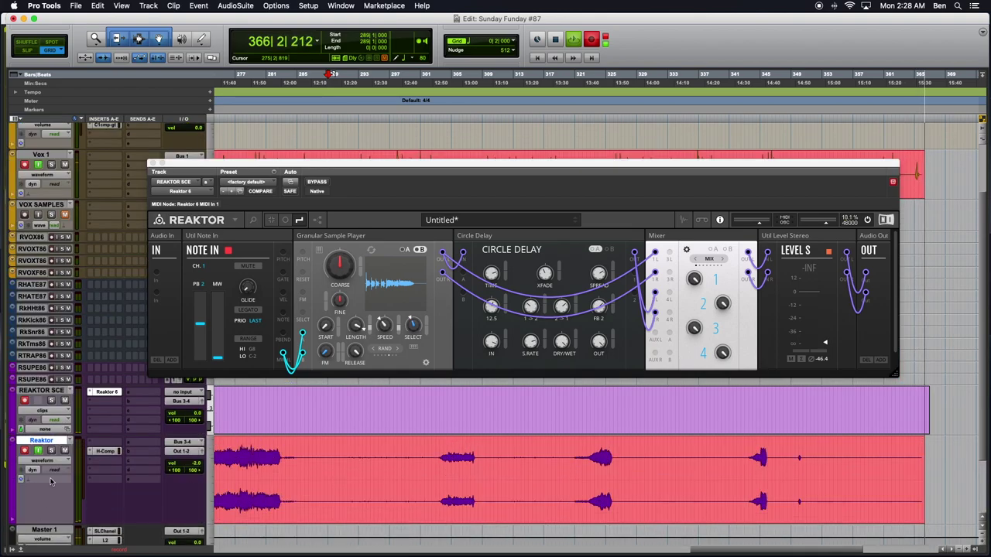
pyautogui.scroll(-3, 40, 525)
pyautogui.scroll(-3, 56, 465)
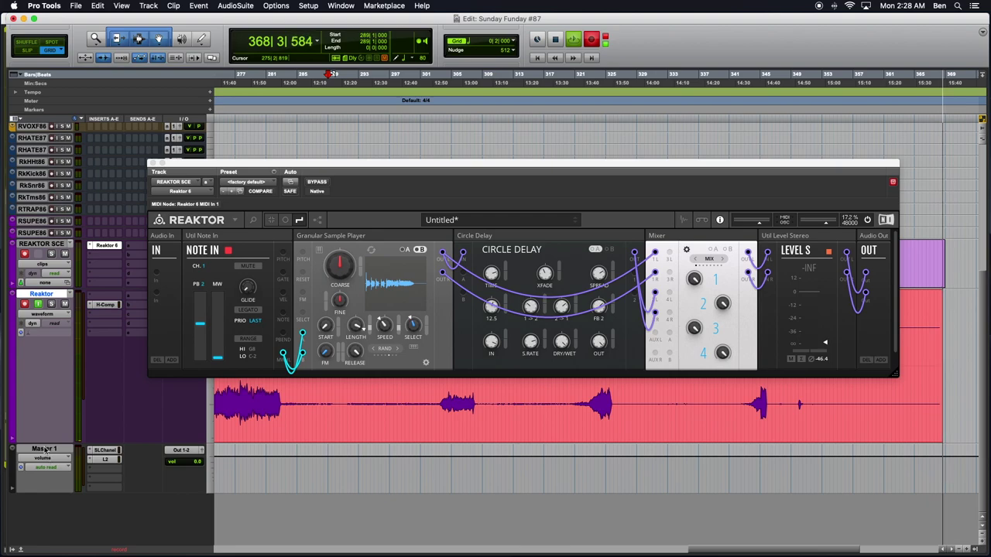
pyautogui.moveTo(46, 445); pyautogui.dragTo(48, 518)
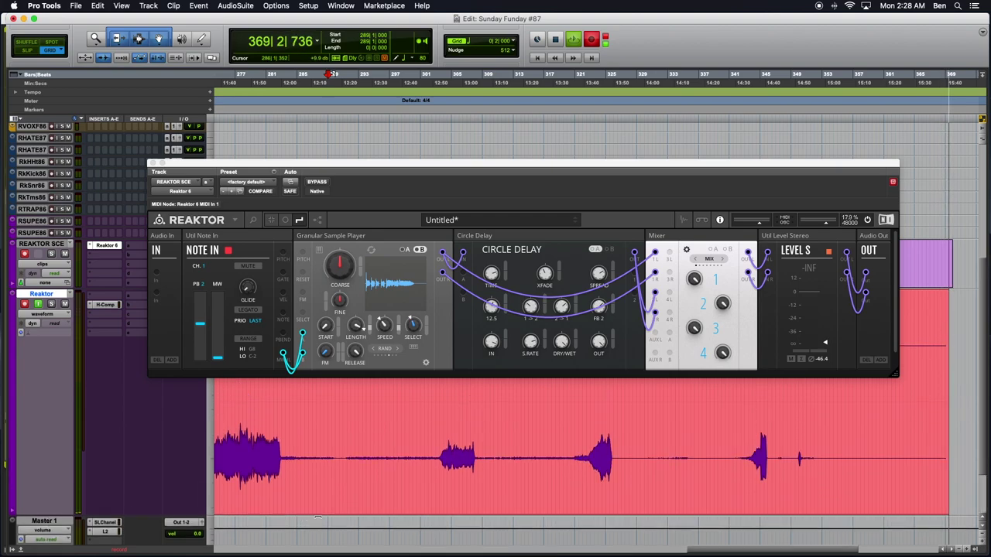
# Raise the Util Level Stereo output level to -19.8 while recording continues
pyautogui.scroll(5, 829, 343)
pyautogui.scroll(-5, 829, 343)
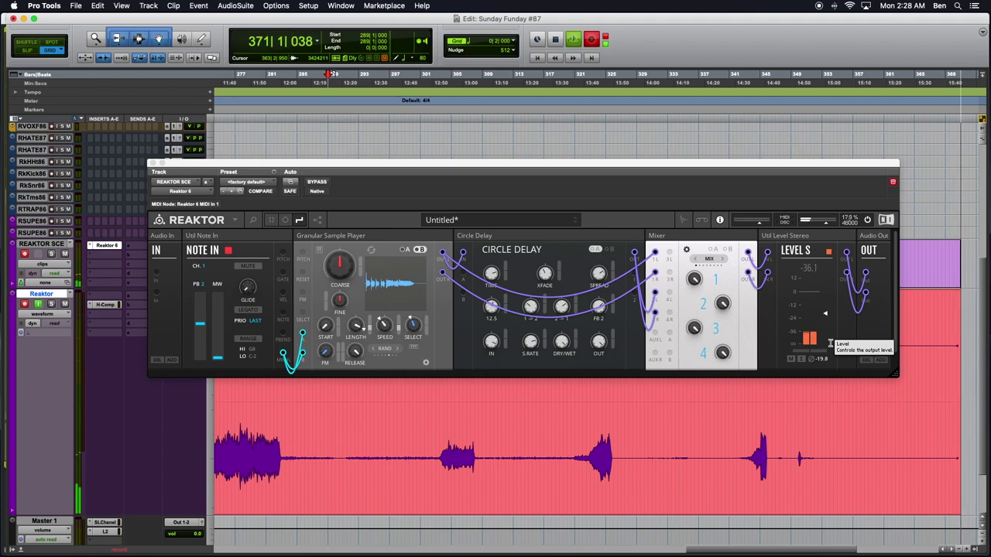